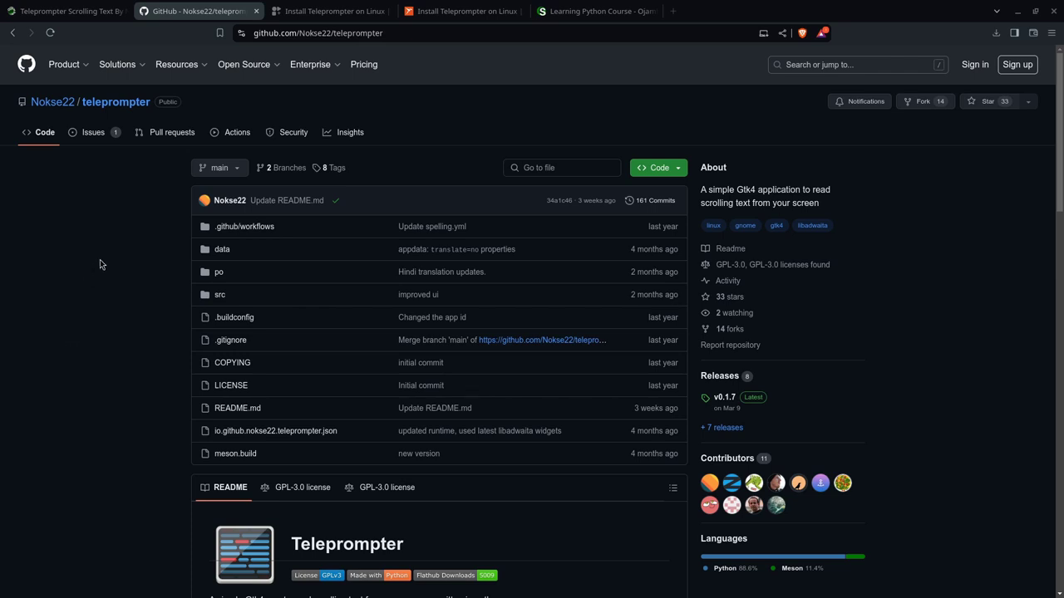
Step: Review the Teleprompter Flathub page, then bring up its Snapcraft listing showing latest/stable 0.1.7
scroll(110, 251, "down", 5)
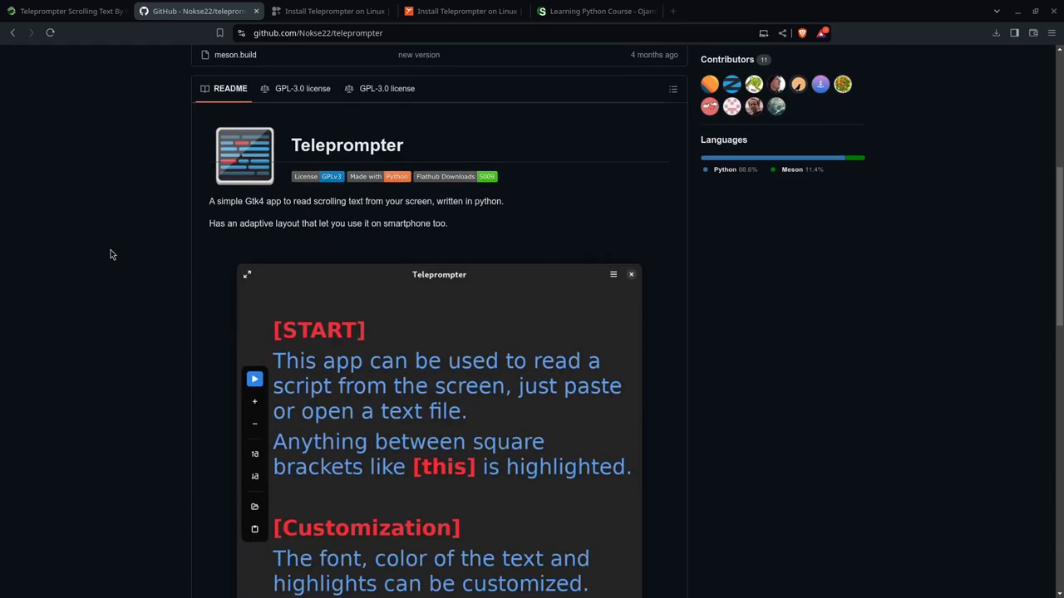
scroll(110, 249, "down", 10)
scroll(110, 249, "up", 4)
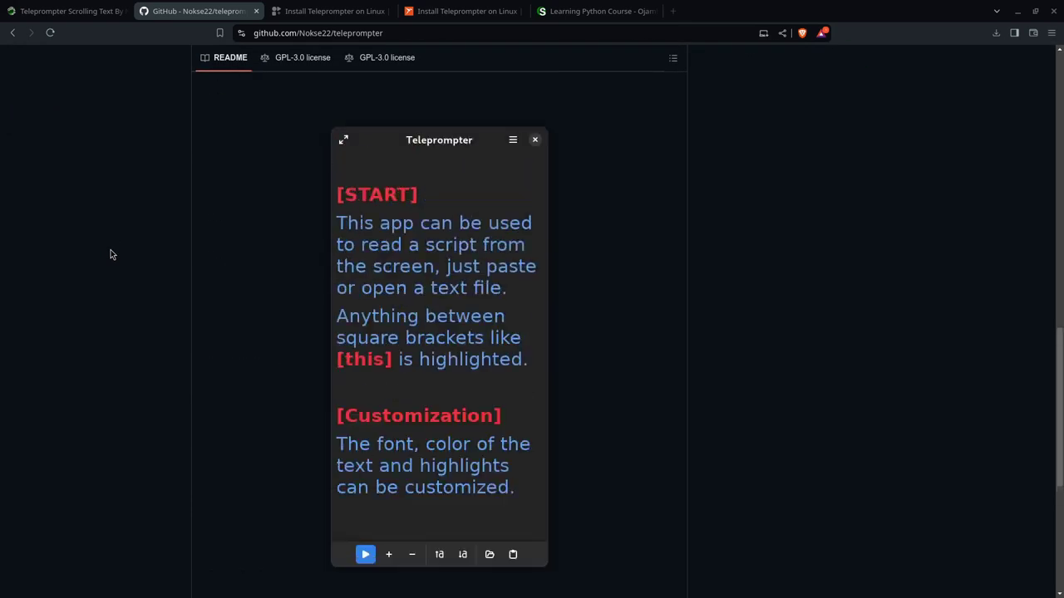
scroll(110, 255, "up", 8)
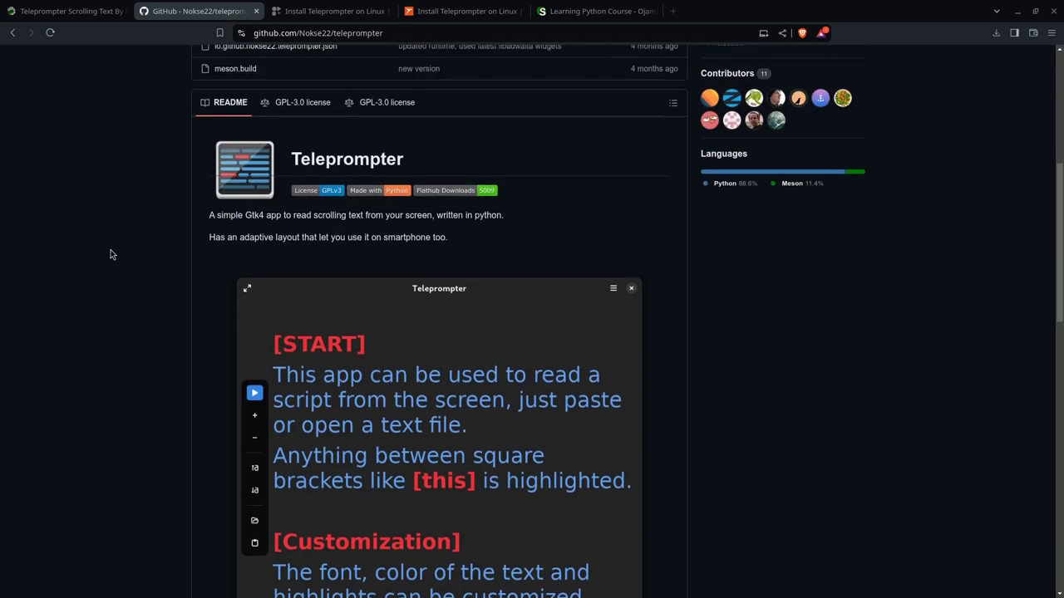
scroll(111, 246, "up", 5)
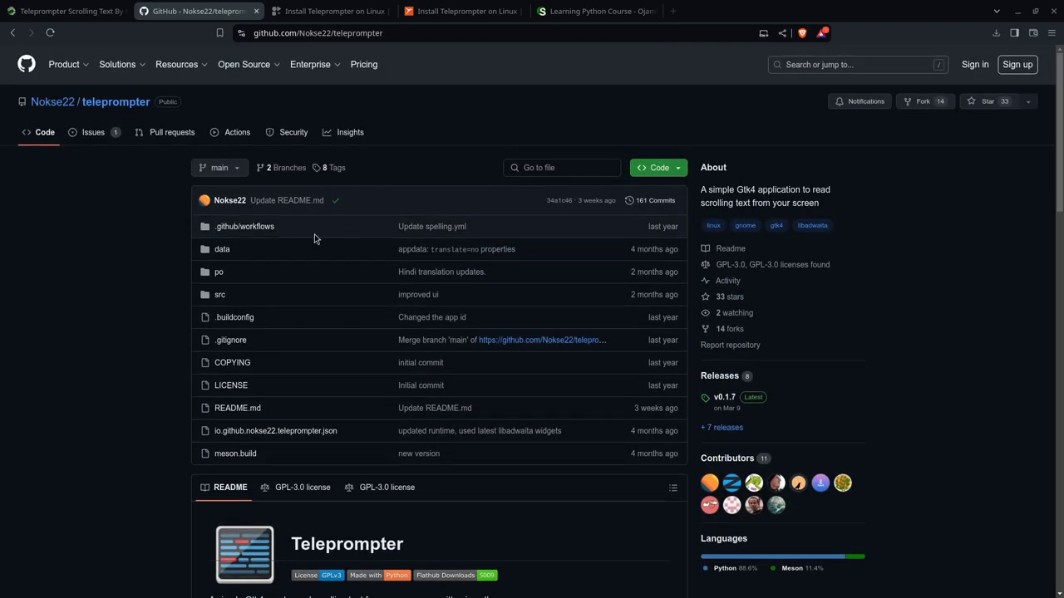
left_click(328, 10)
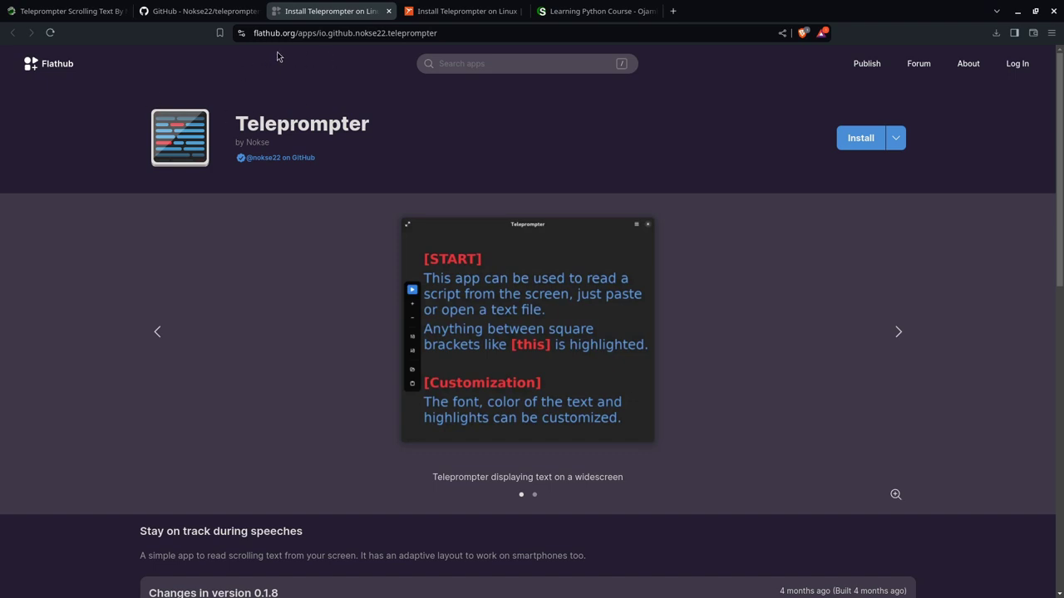
scroll(292, 196, "down", 5)
scroll(292, 195, "up", 5)
left_click(433, 18)
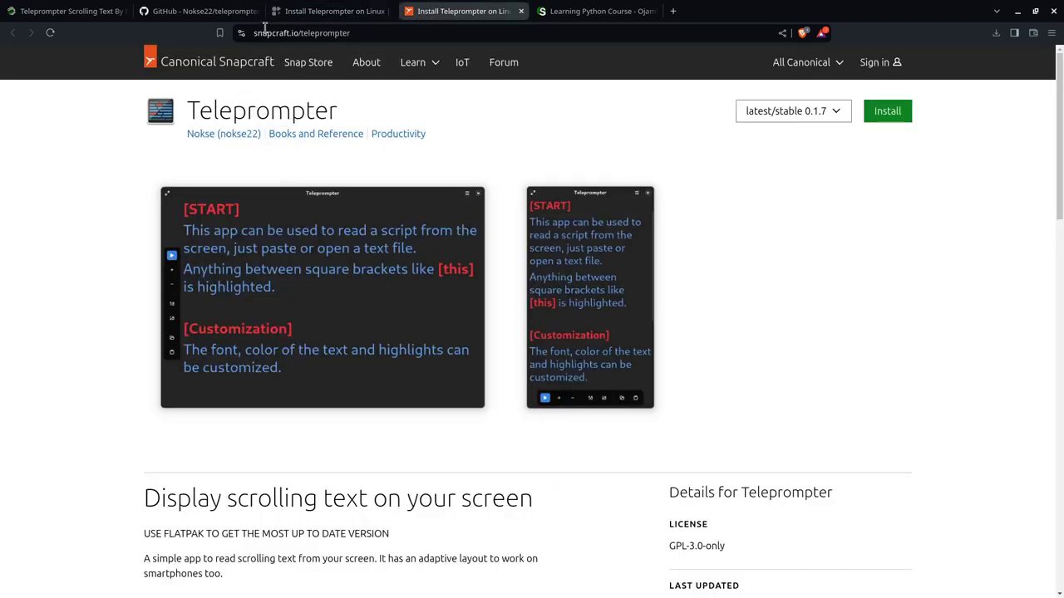
Step: Open the Ojambo review article 'Teleprompter Scrolling Text By Nokse22'
left_click(85, 14)
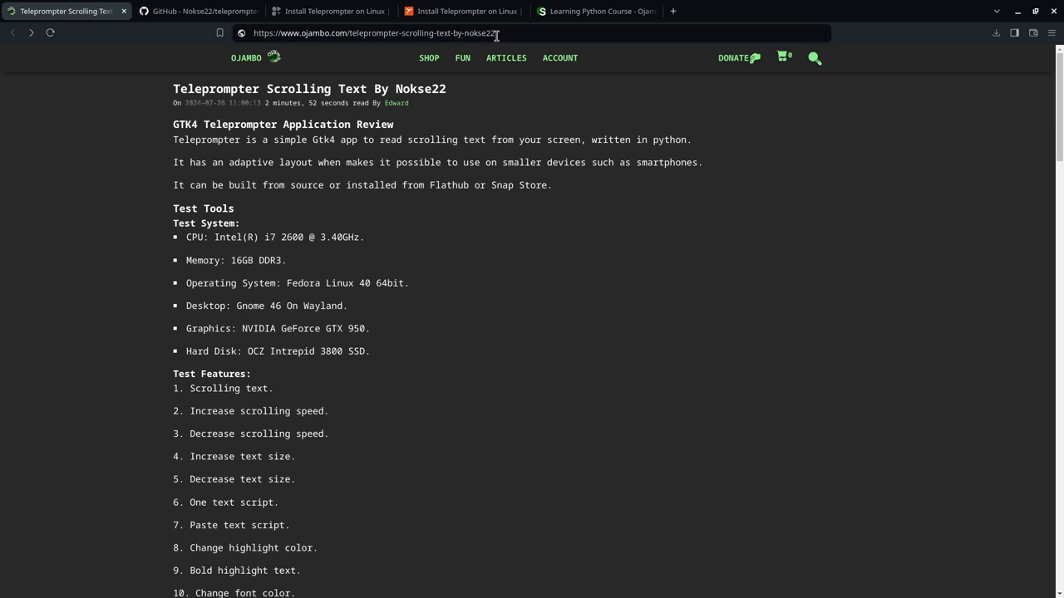
scroll(426, 237, "down", 10)
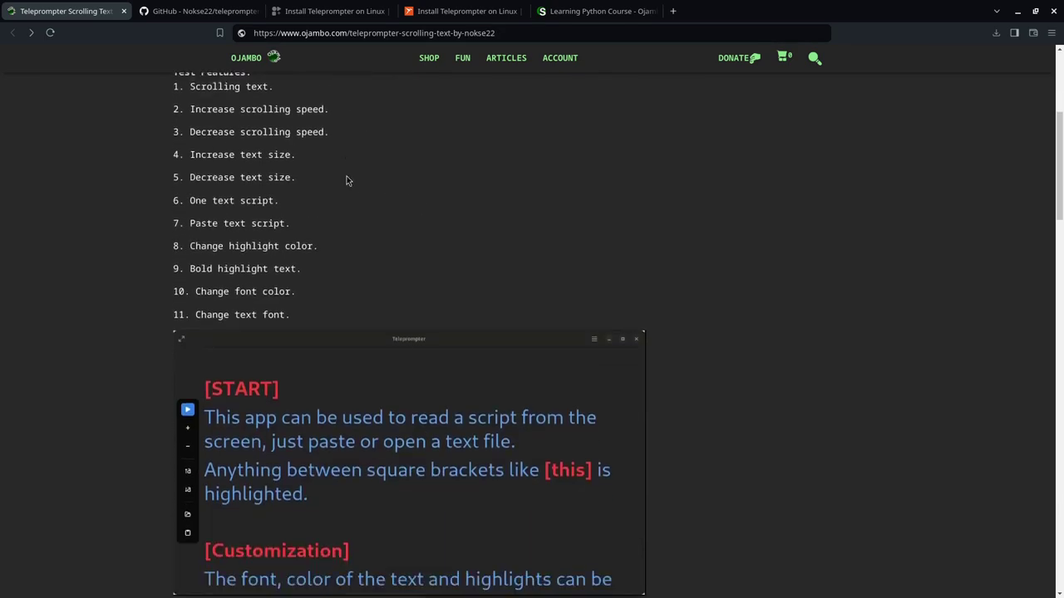
scroll(256, 192, "down", 10)
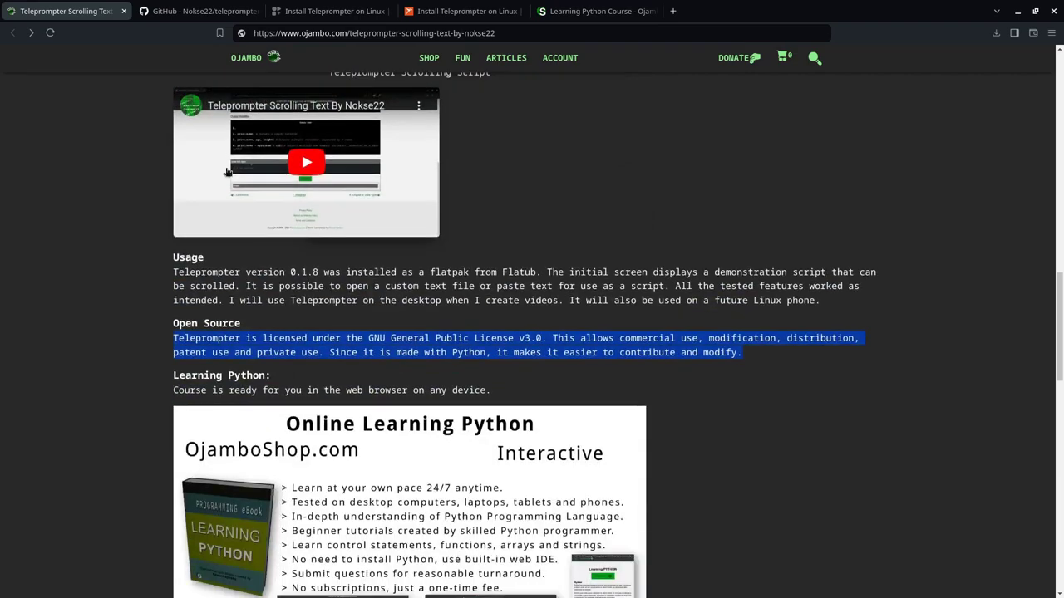
scroll(270, 264, "down", 5)
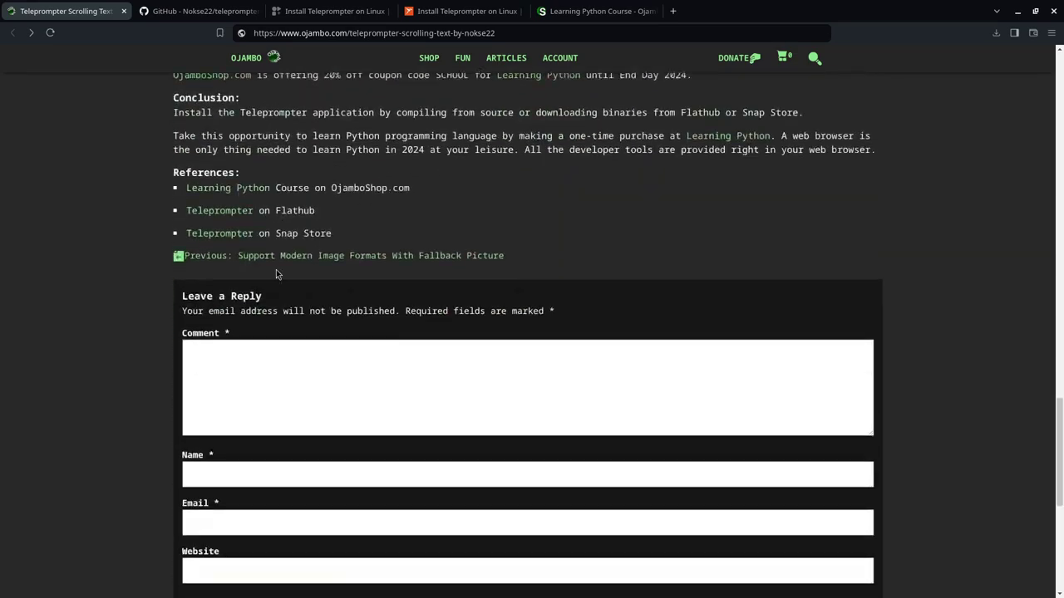
scroll(277, 274, "up", 8)
scroll(276, 272, "up", 15)
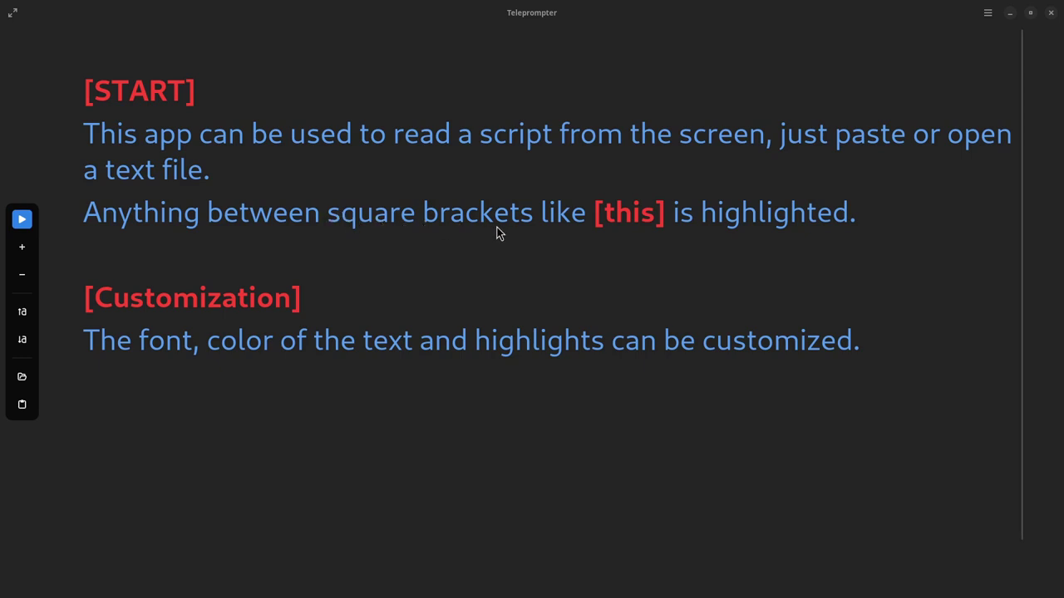
Step: Play the sample script, pause it with Space, then play it again
left_click(21, 221)
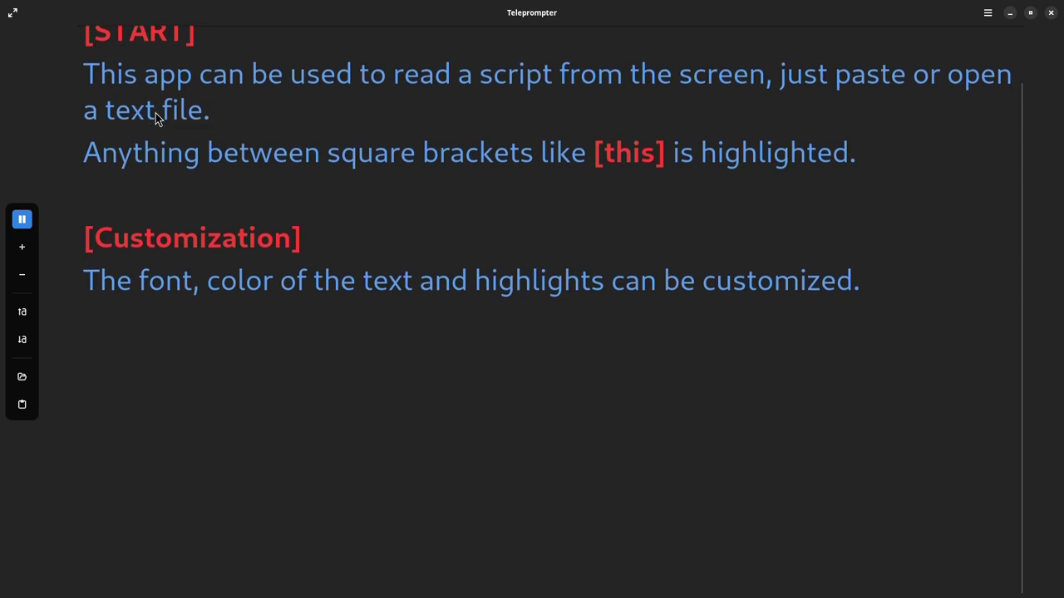
key("space")
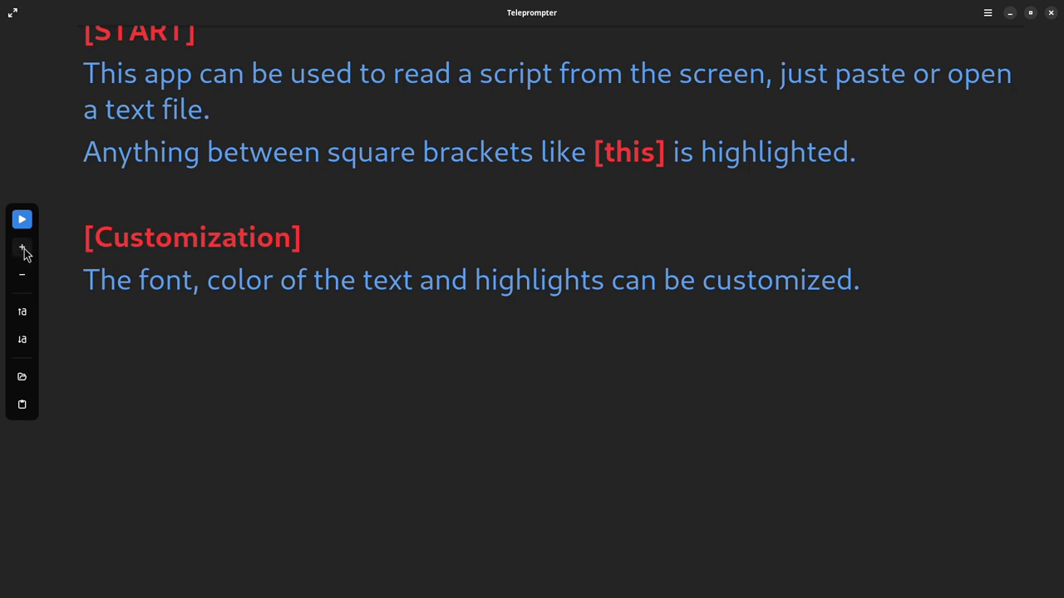
scroll(185, 363, "up", 2)
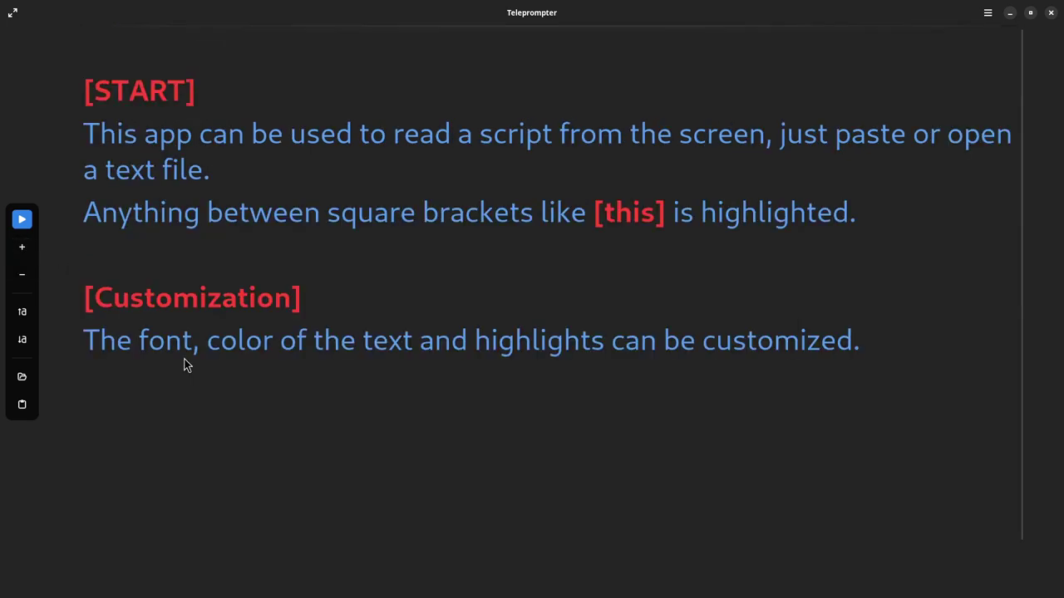
left_click(21, 220)
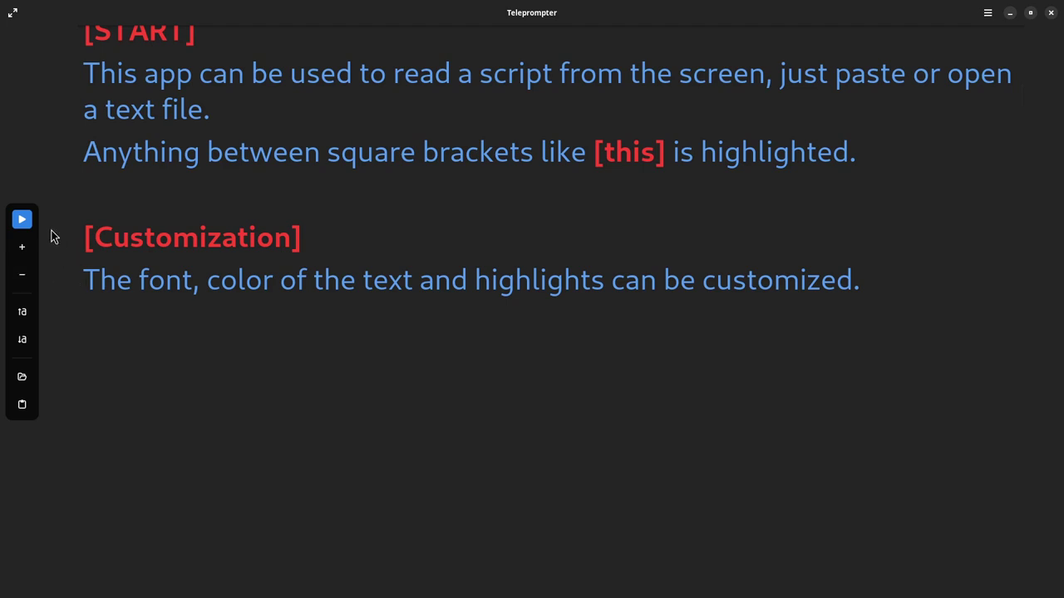
scroll(125, 295, "up", 2)
left_click(22, 221)
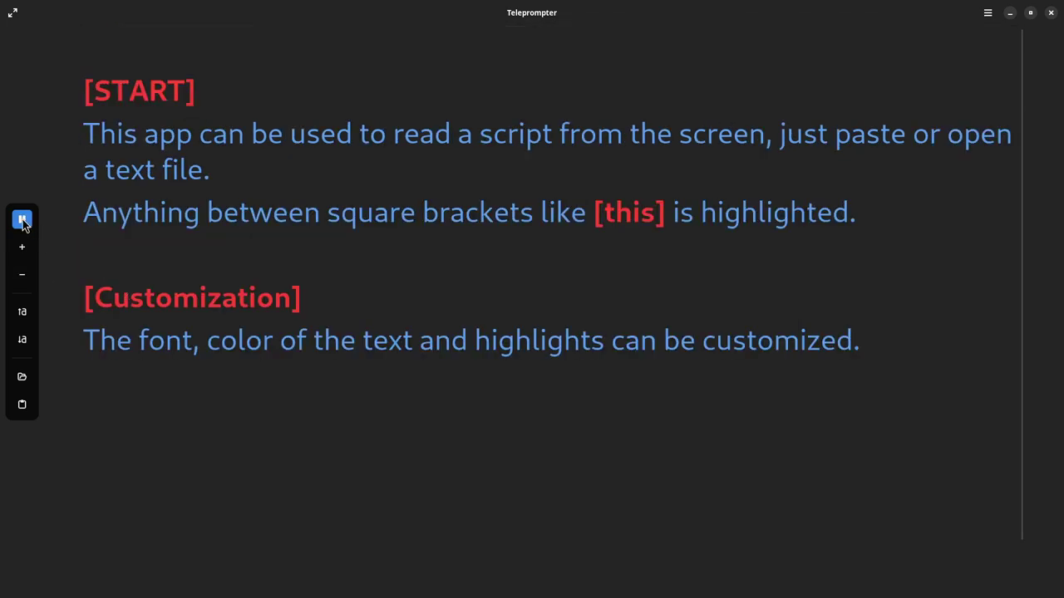
Step: Pause the scrolling and enlarge the script font by three sizes
left_click(23, 225)
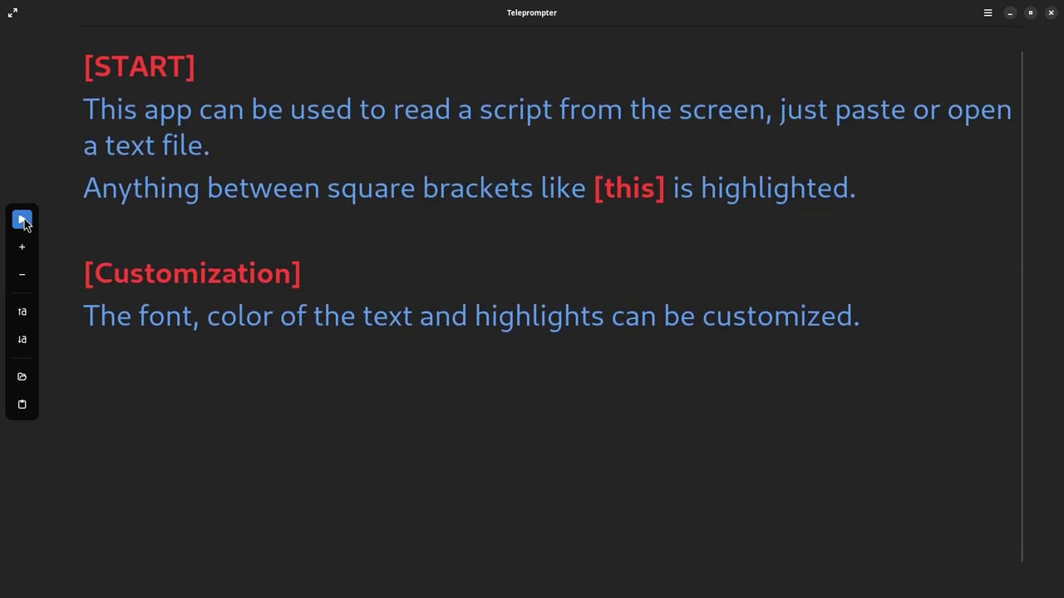
scroll(126, 299, "up", 1)
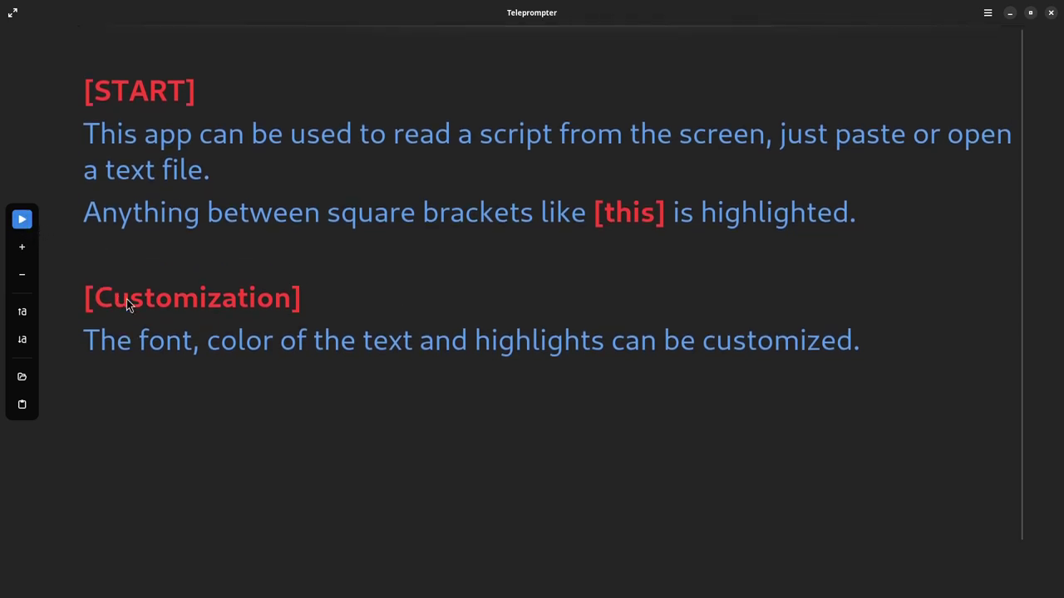
left_click(23, 314)
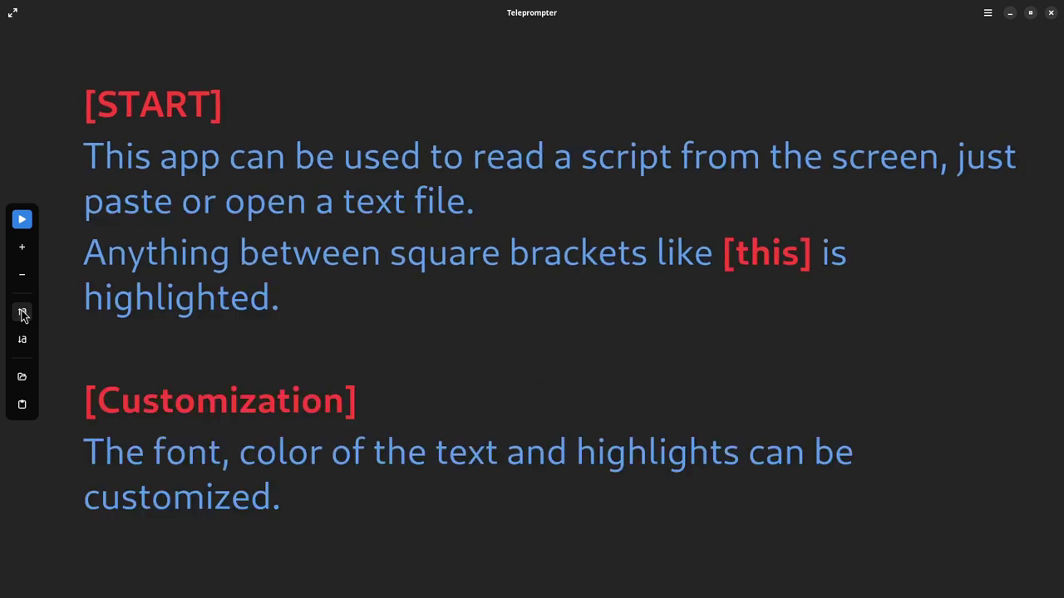
left_click(22, 314)
left_click(22, 314)
Step: Play the enlarged script, adjust its speed, shrink the font two sizes, and pause
left_click(23, 221)
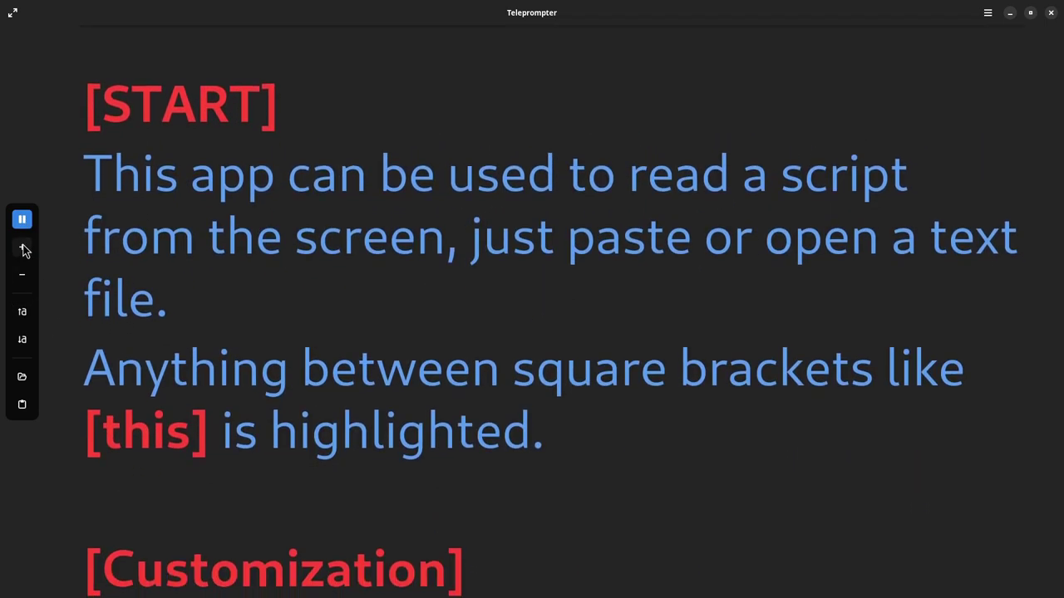
left_click(22, 247)
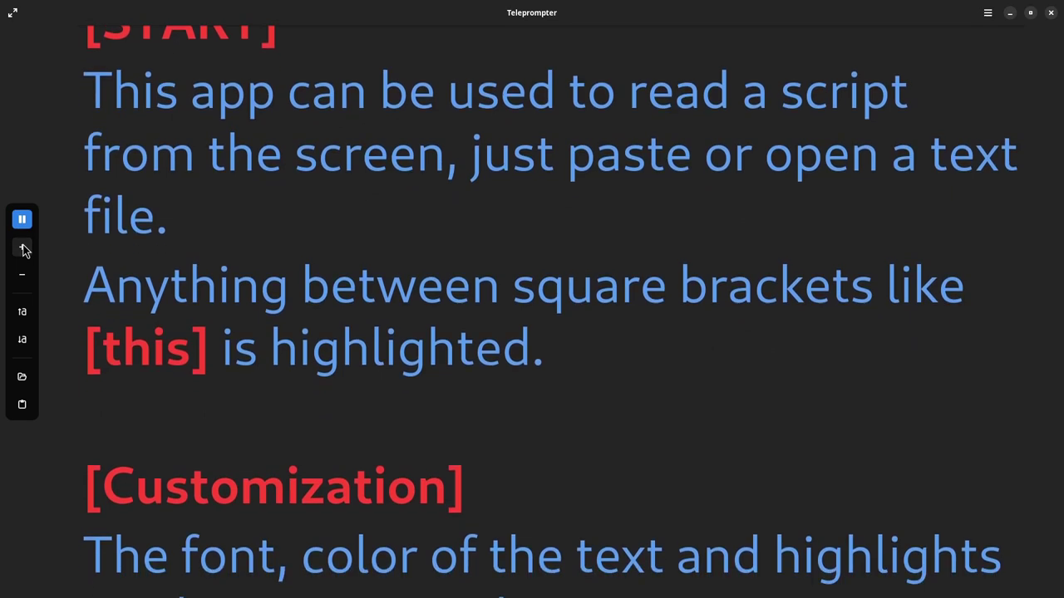
left_click(22, 279)
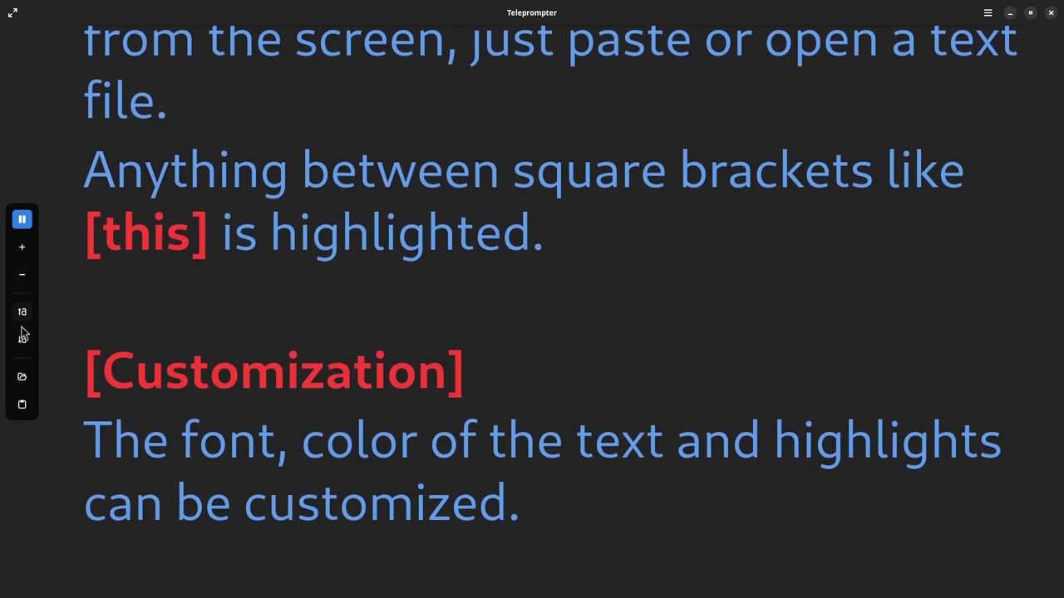
left_click(23, 340)
left_click(23, 340)
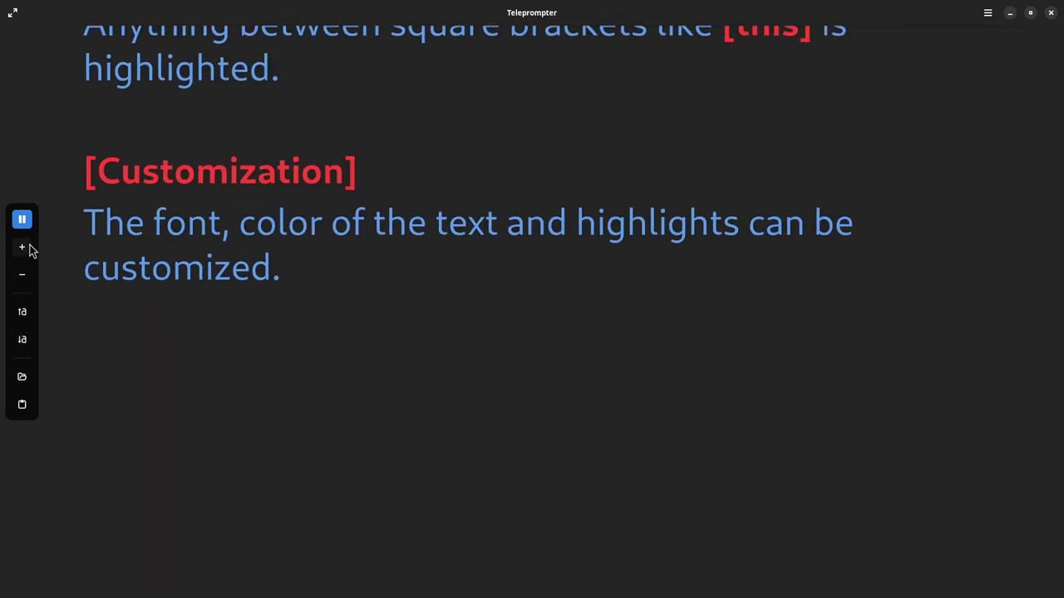
left_click(23, 223)
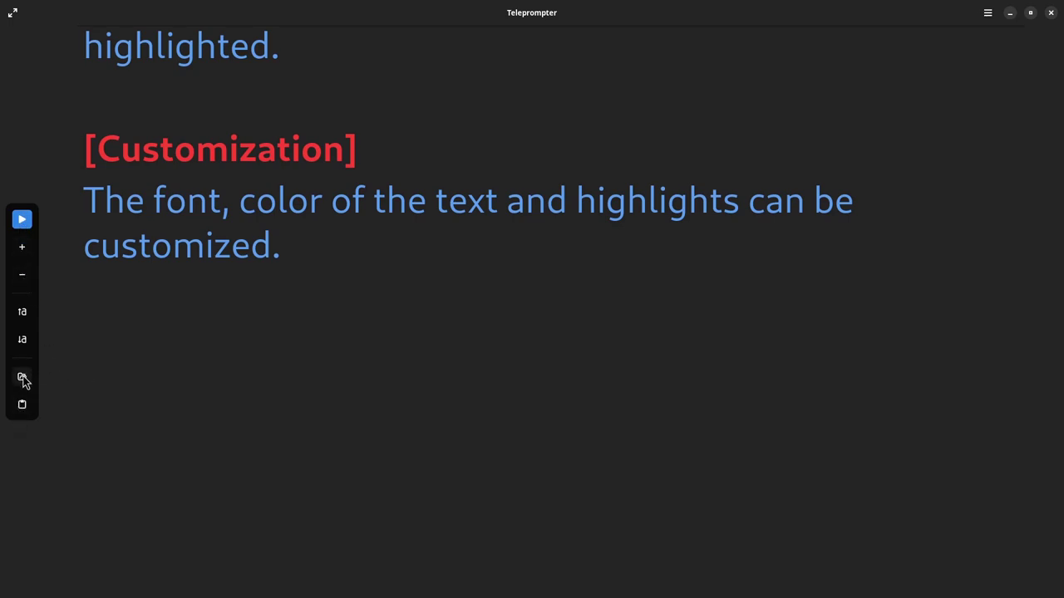
Step: In Preferences, set the highlight colour to green with Bold Highlight left on
left_click(988, 13)
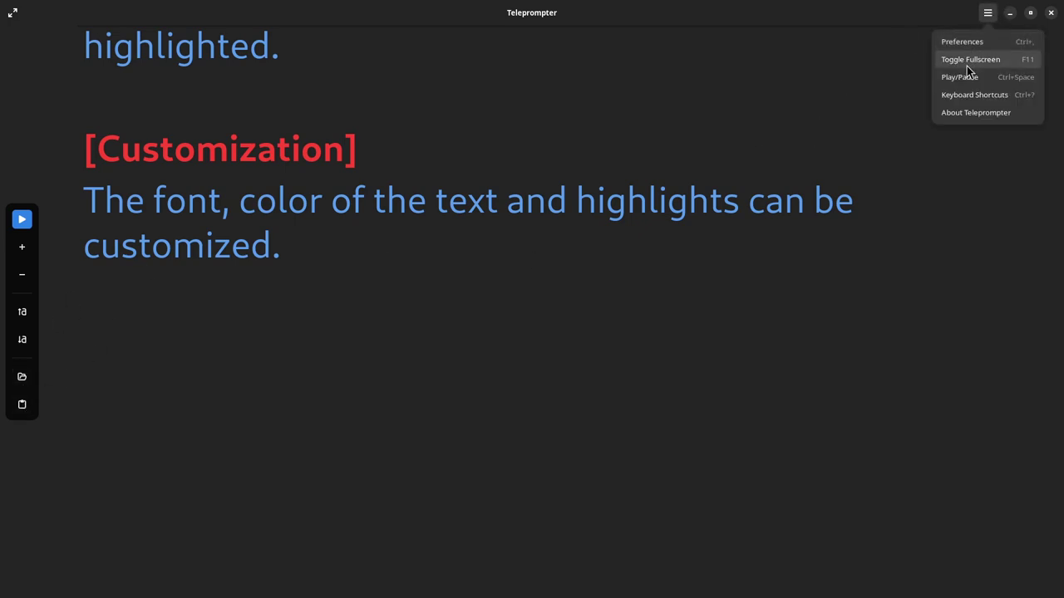
left_click(969, 44)
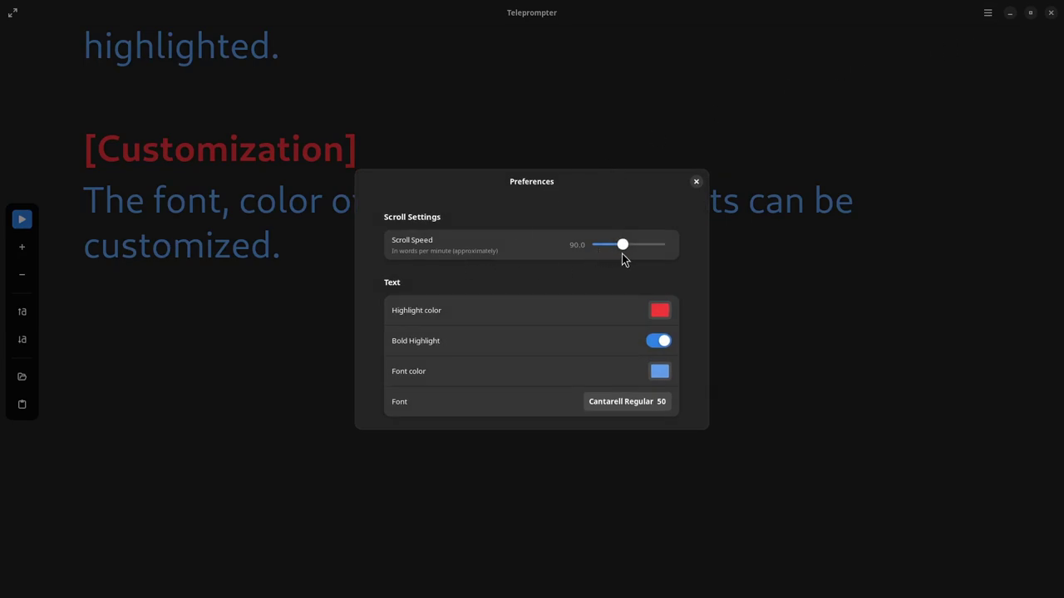
left_click(661, 312)
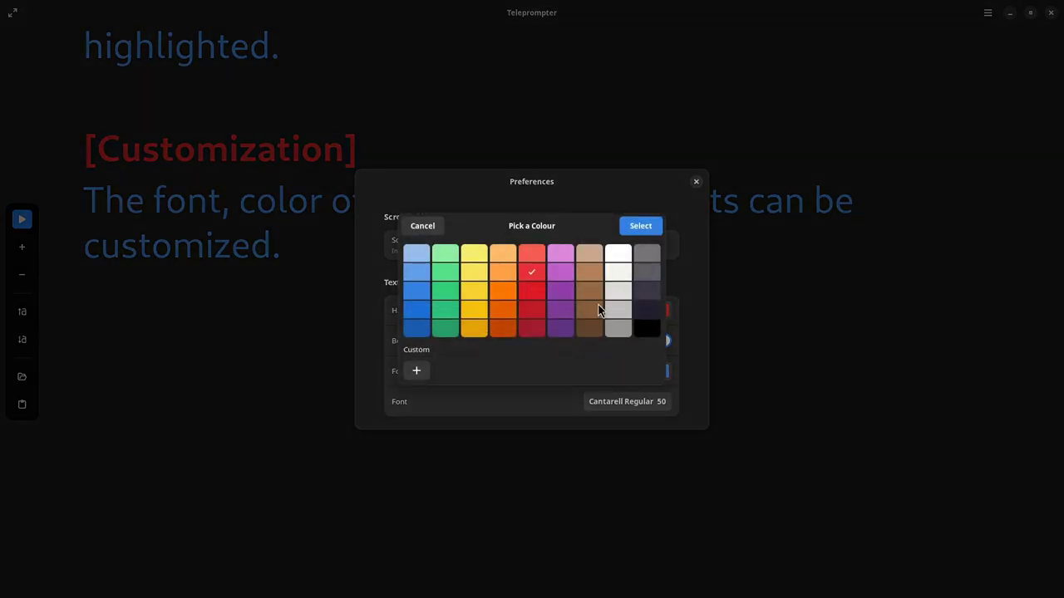
left_click(447, 275)
left_click(642, 232)
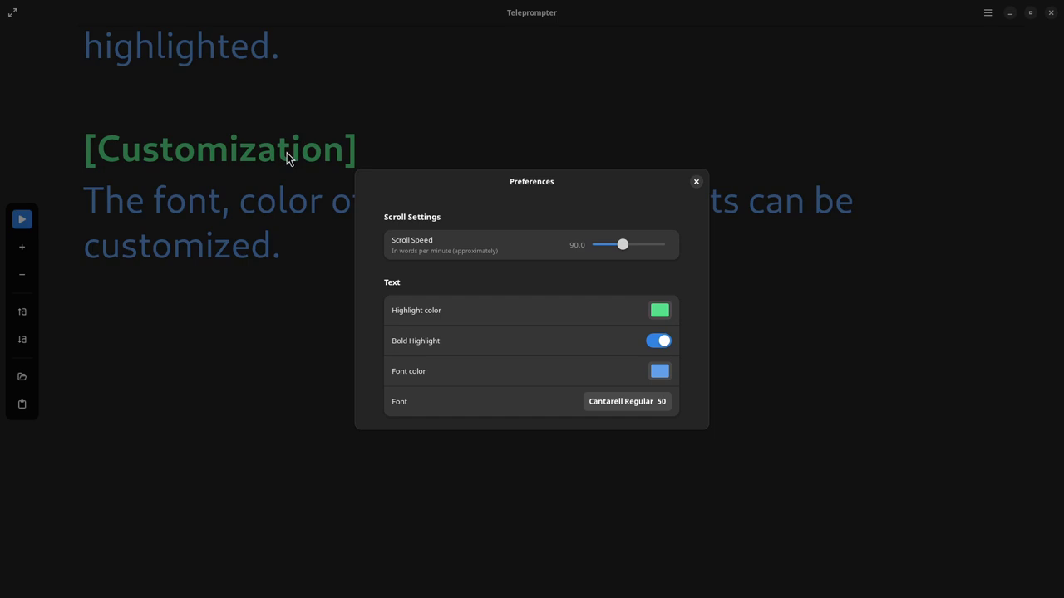
left_click(659, 343)
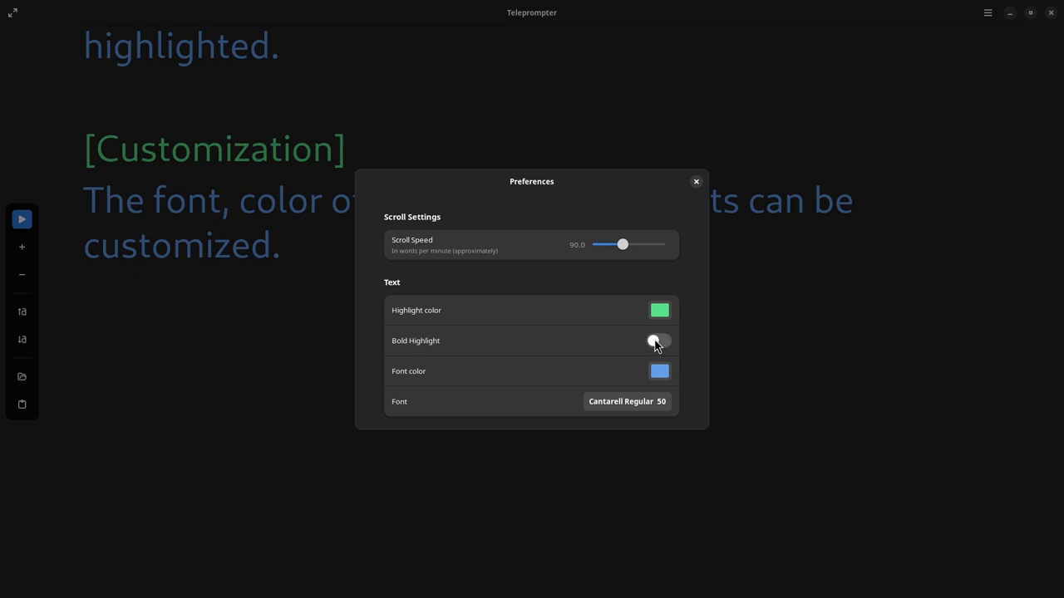
left_click(657, 340)
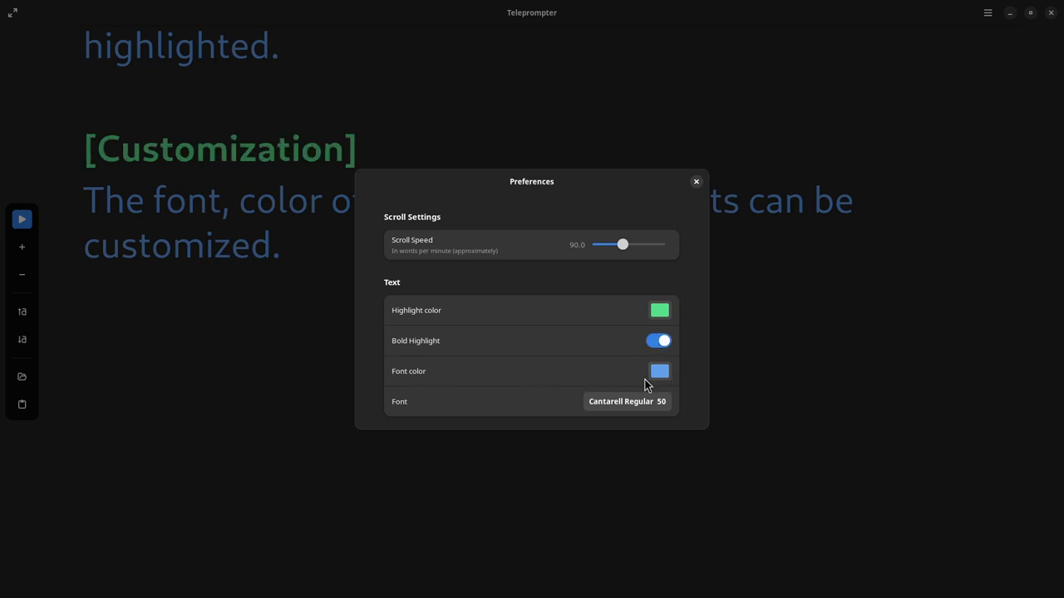
Step: Change the script font colour to dark orange
left_click(655, 374)
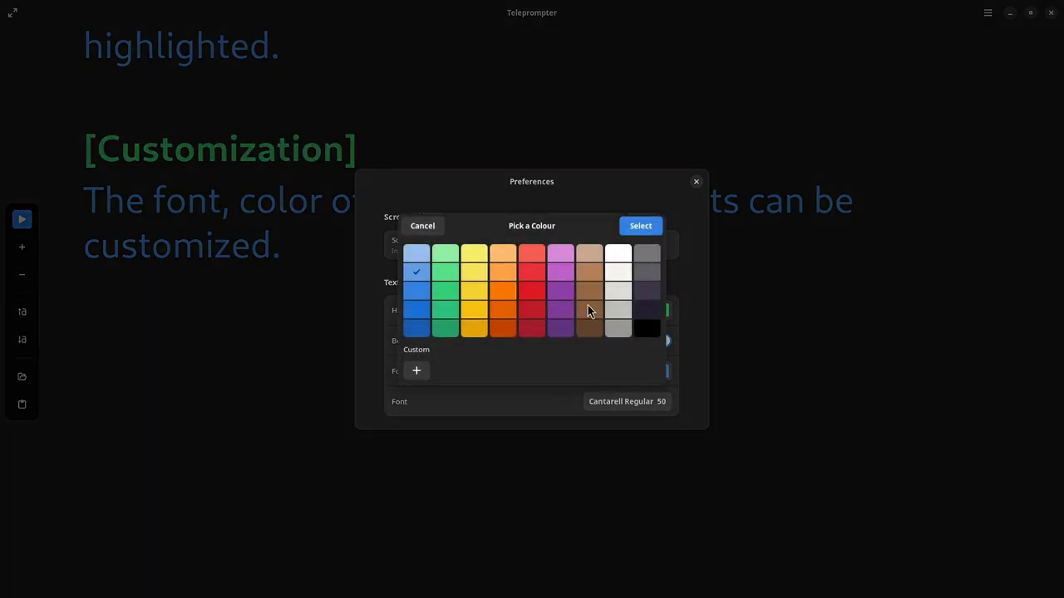
left_click(505, 330)
left_click(642, 233)
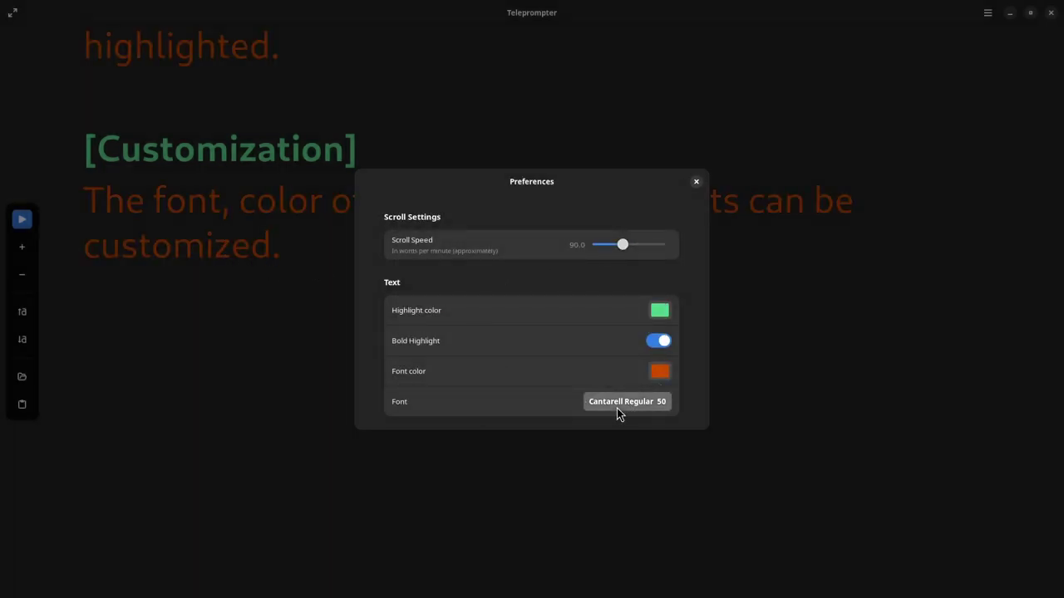
Step: Browse the font list and apply Noto Sans Thin as the script font
left_click(617, 408)
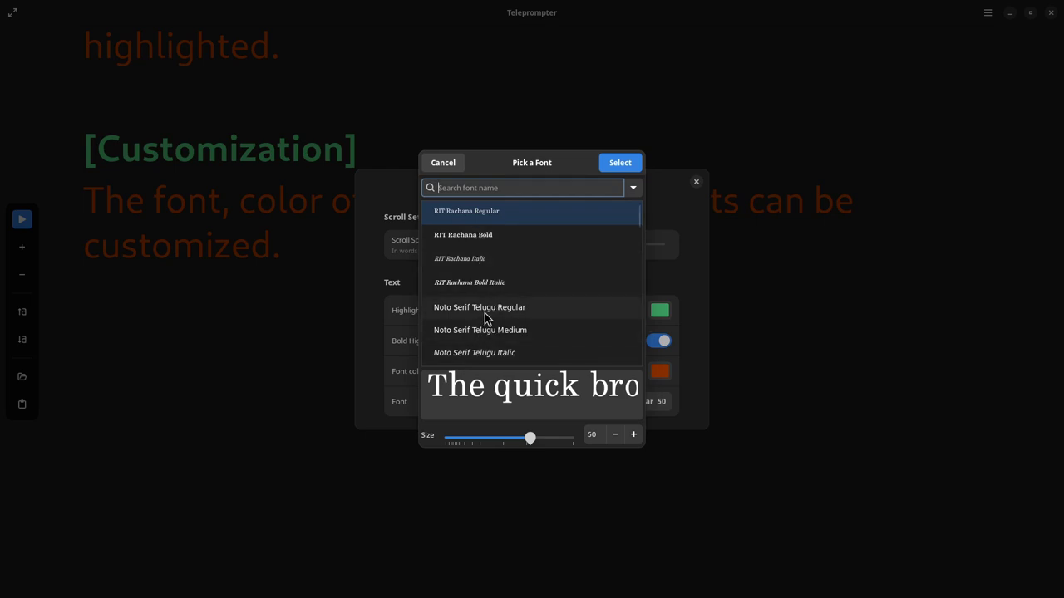
left_click(490, 310)
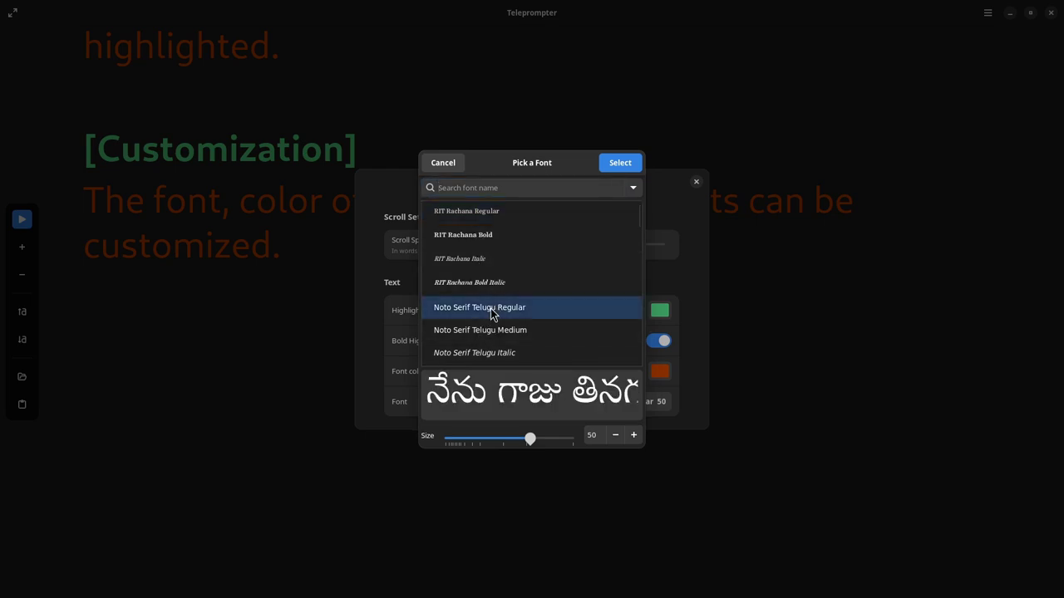
scroll(480, 330, "down", 5)
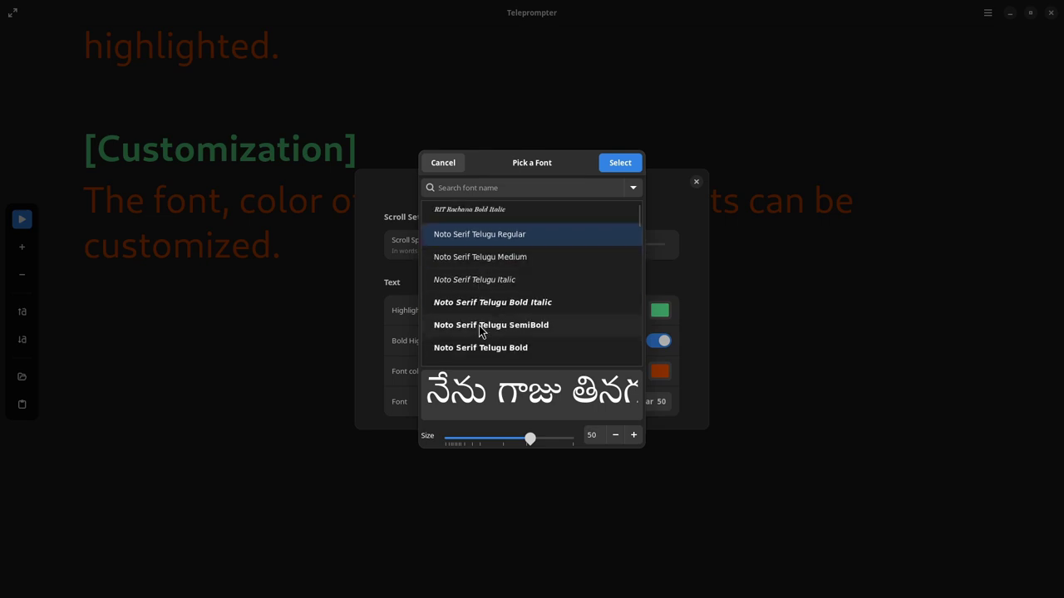
scroll(481, 305, "down", 2)
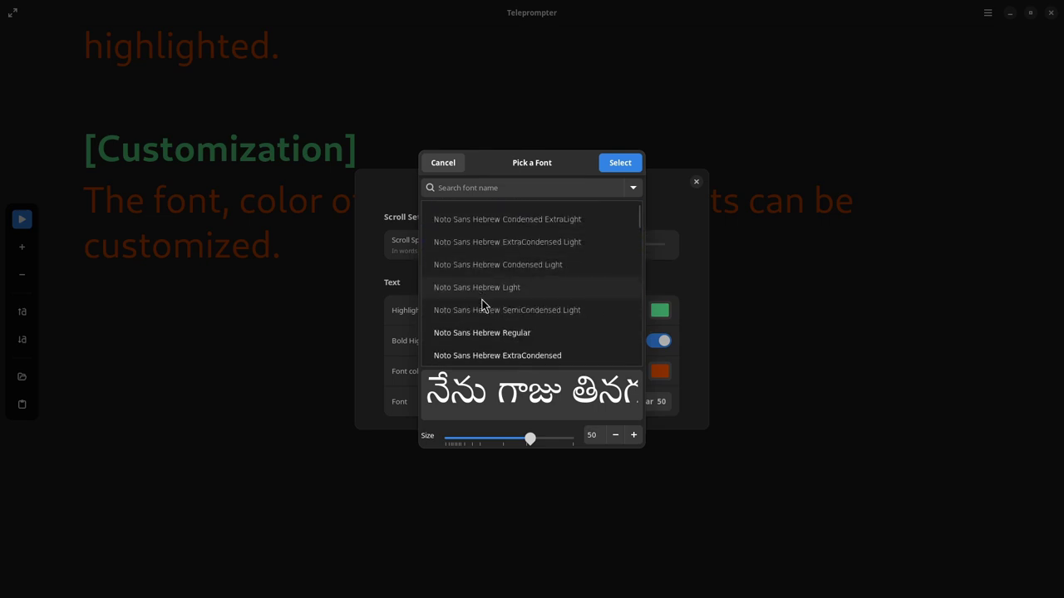
left_click(490, 339)
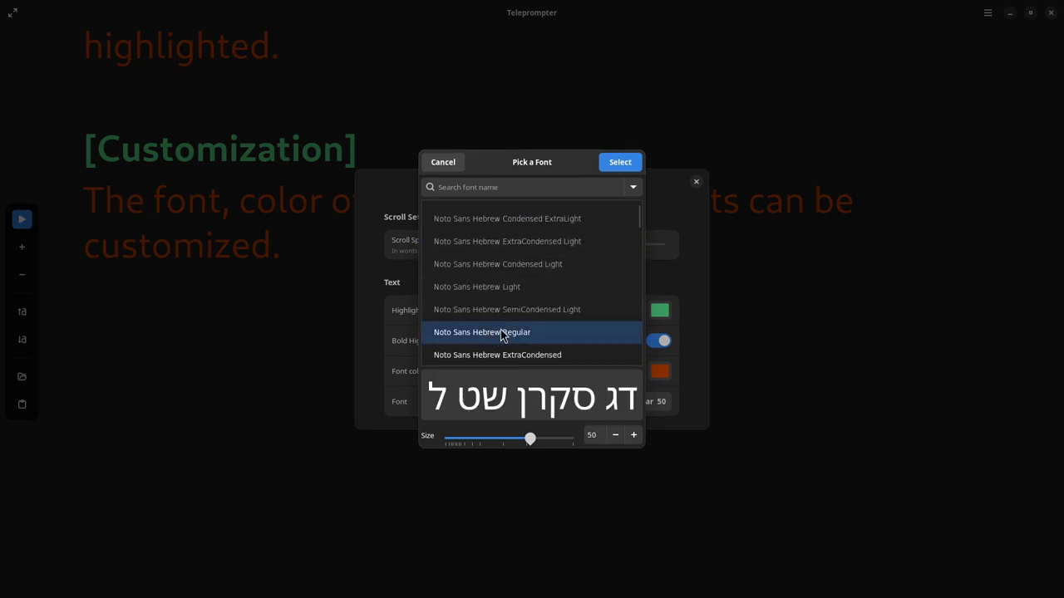
scroll(501, 335, "down", 5)
scroll(510, 332, "down", 5)
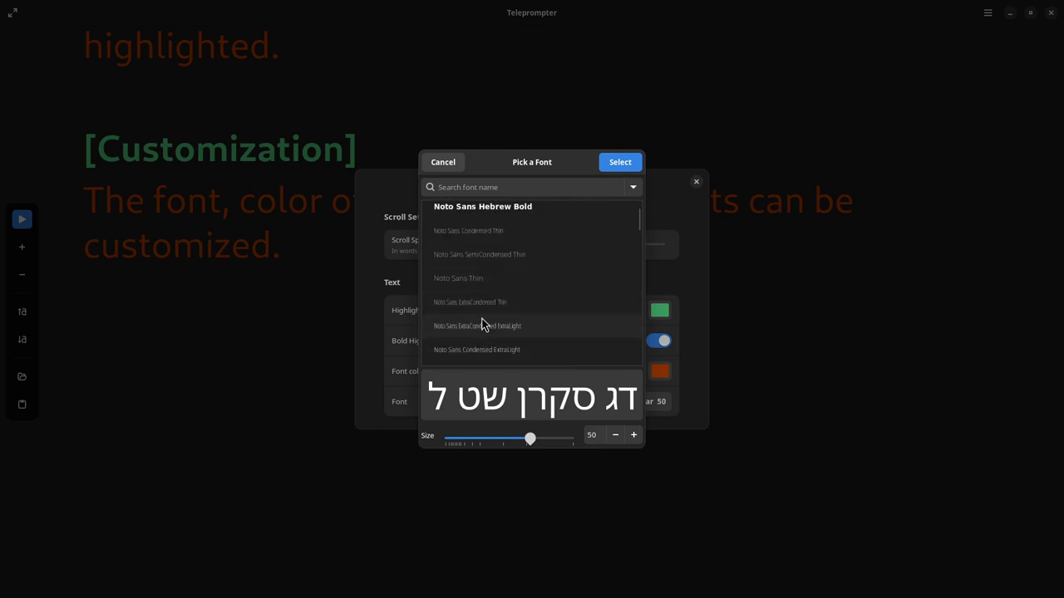
left_click(487, 305)
left_click(481, 279)
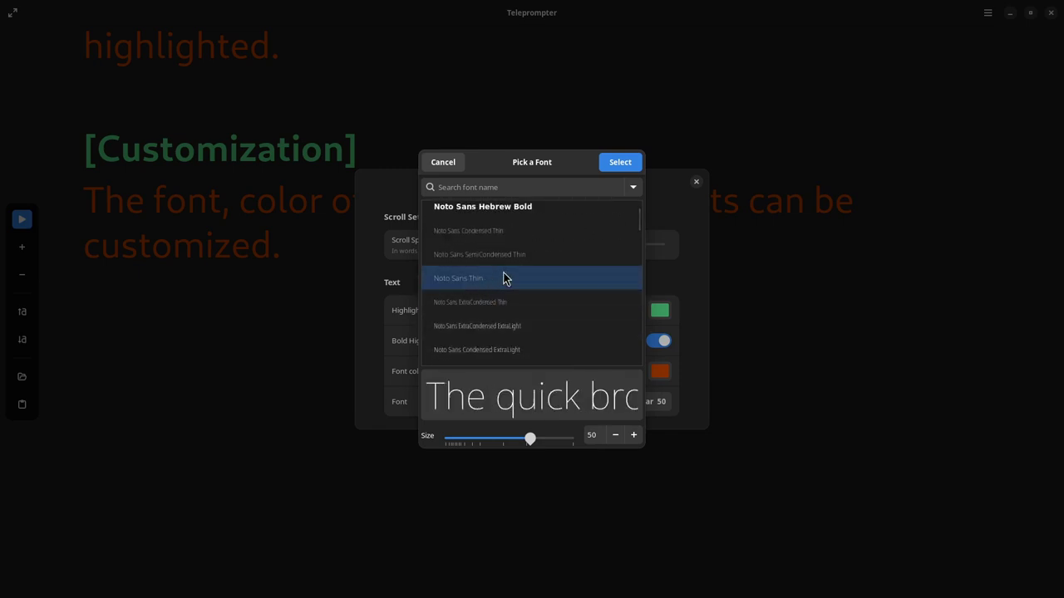
left_click(609, 171)
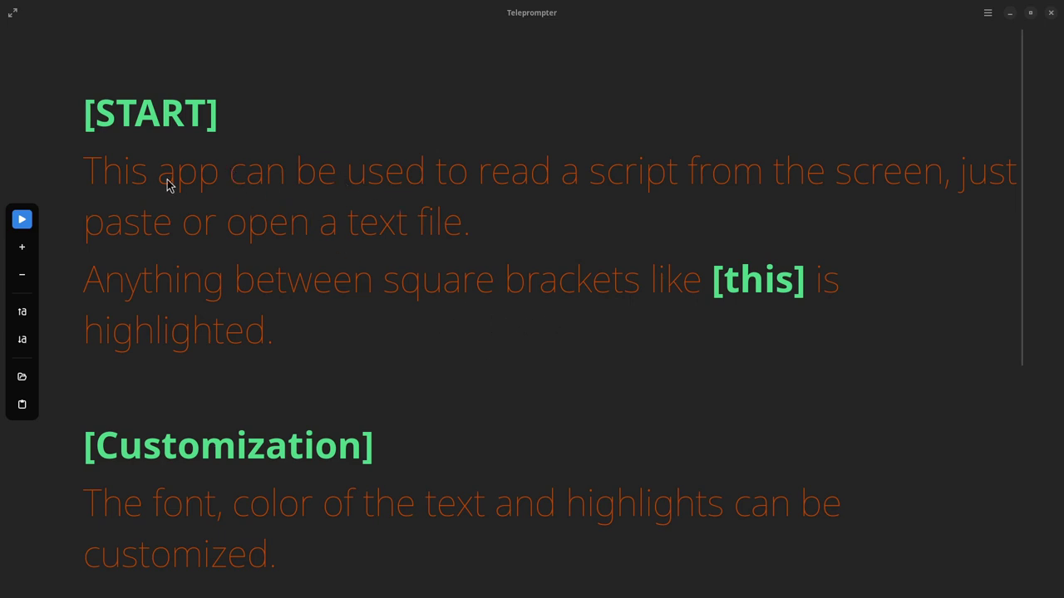
Step: Load Video_Script.txt as the script and start it auto-scrolling
scroll(280, 364, "down", 3)
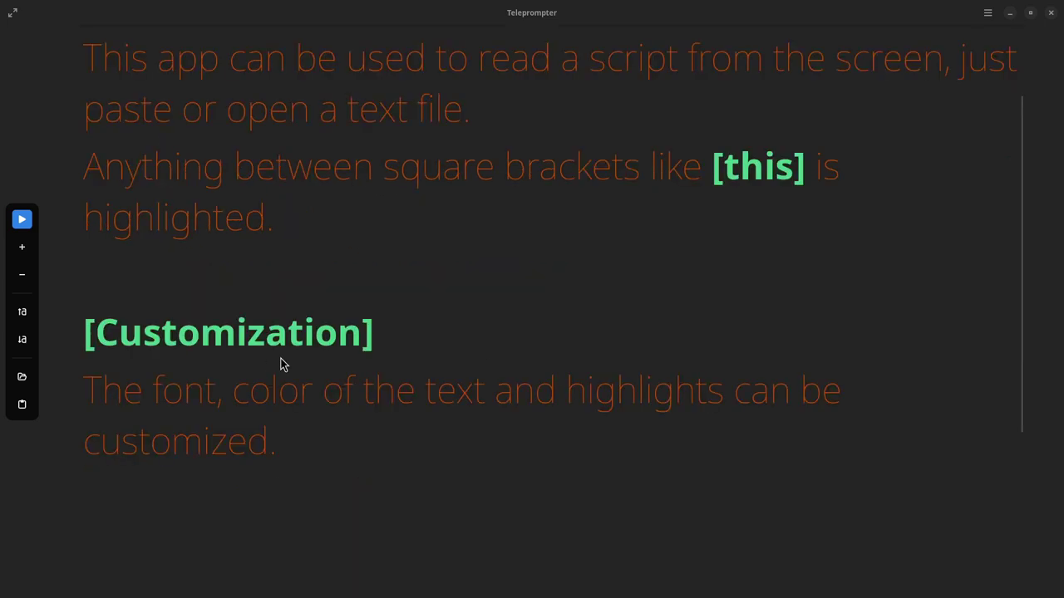
scroll(280, 364, "up", 3)
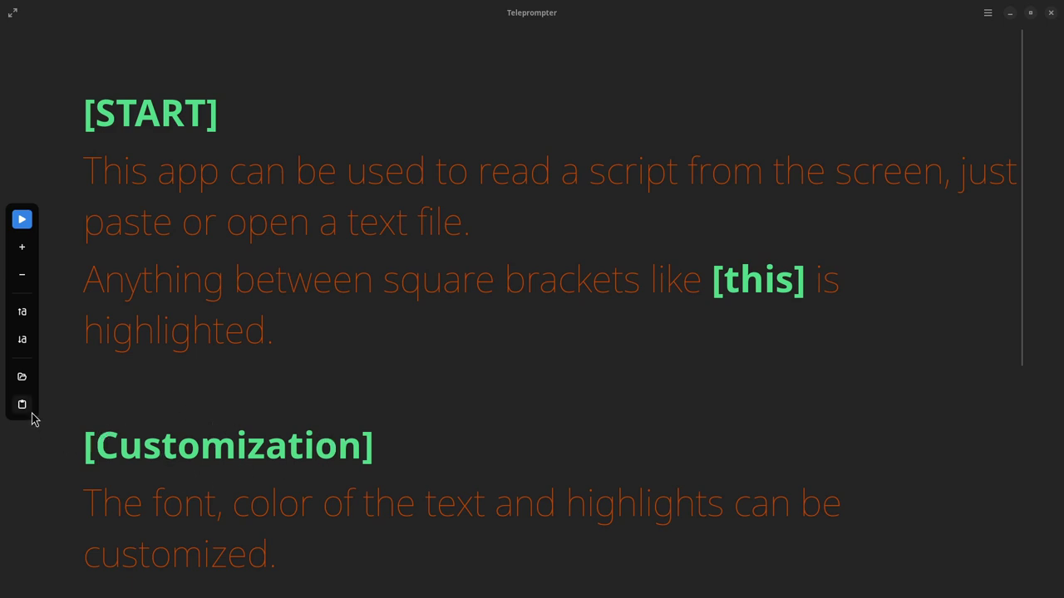
scroll(166, 392, "down", 3)
scroll(167, 391, "up", 3)
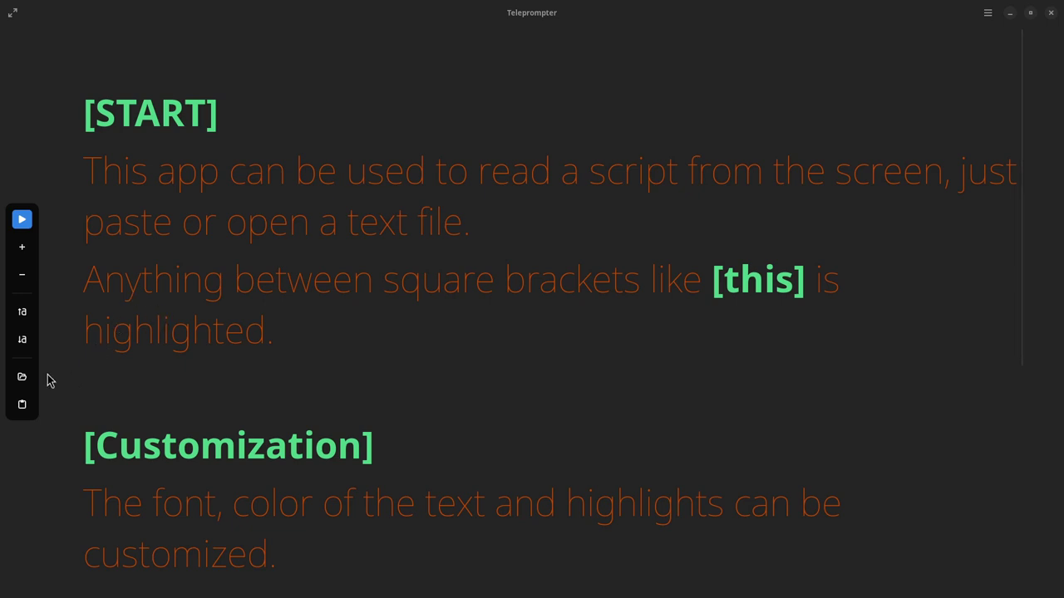
left_click(22, 377)
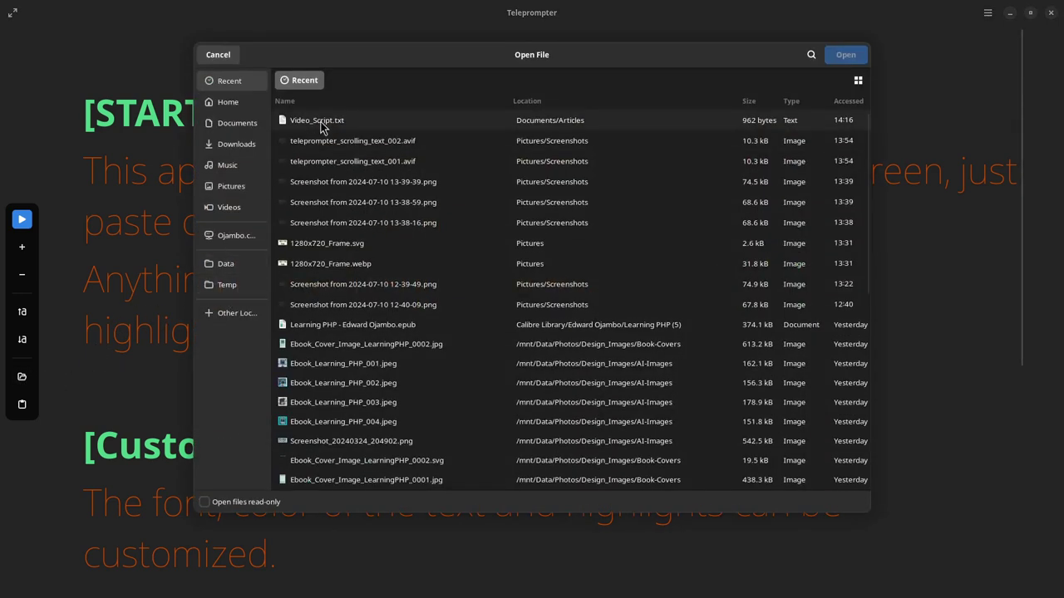
left_click(322, 123)
left_click(839, 55)
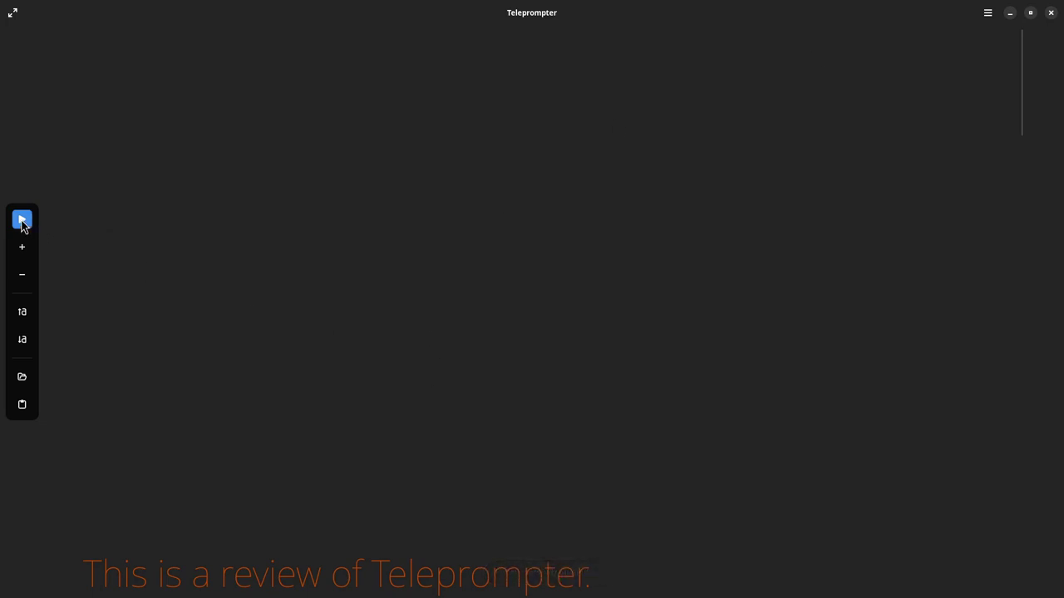
left_click(23, 222)
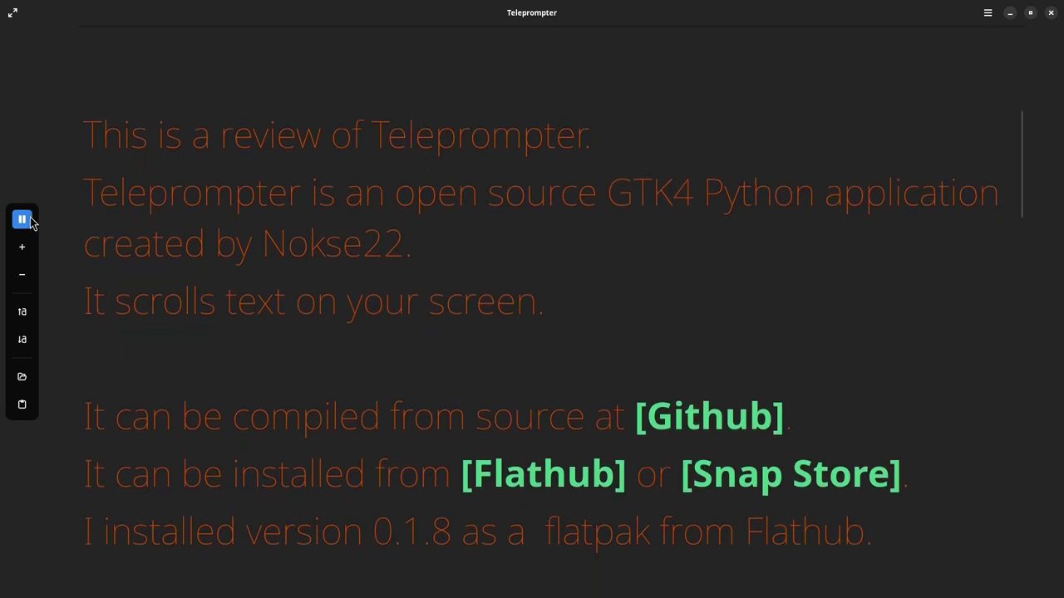
Step: Stop scrolling and replace the whole script with 'Hello World'
left_click(25, 220)
left_click(175, 308)
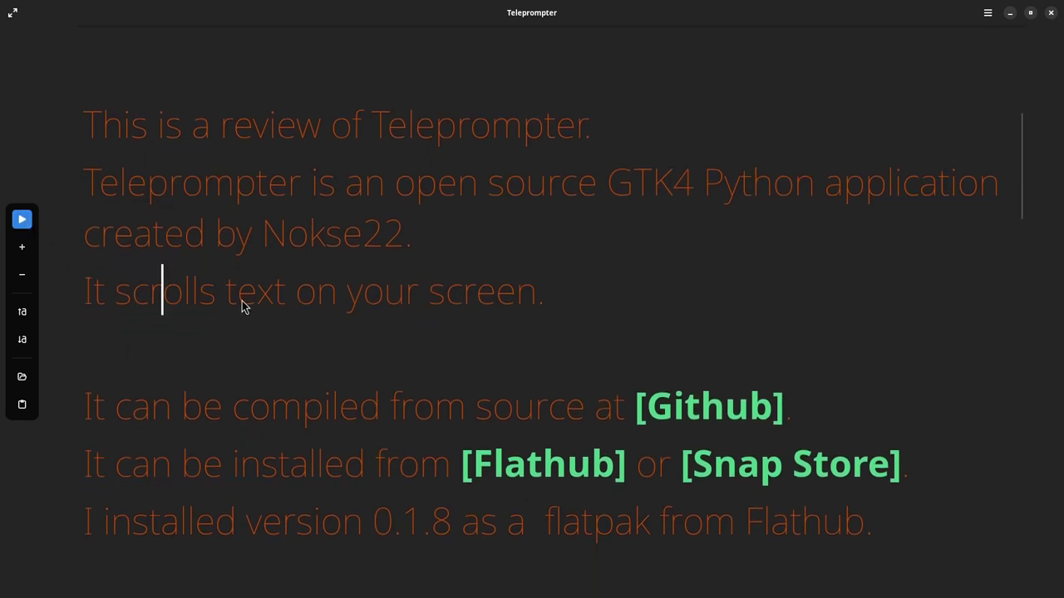
key("ctrl+a")
key("Delete")
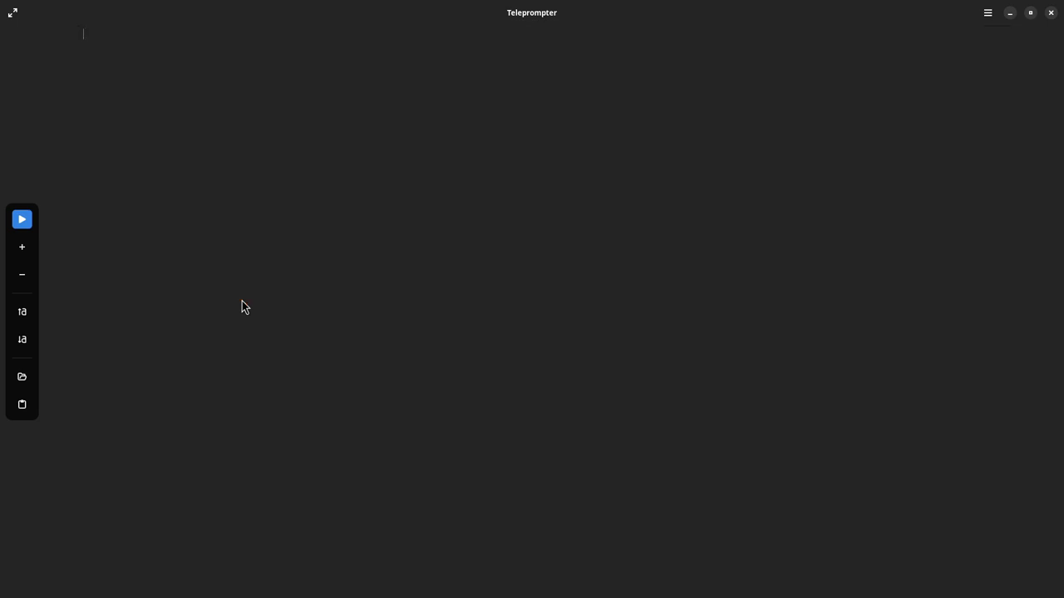
type("Hello Wo")
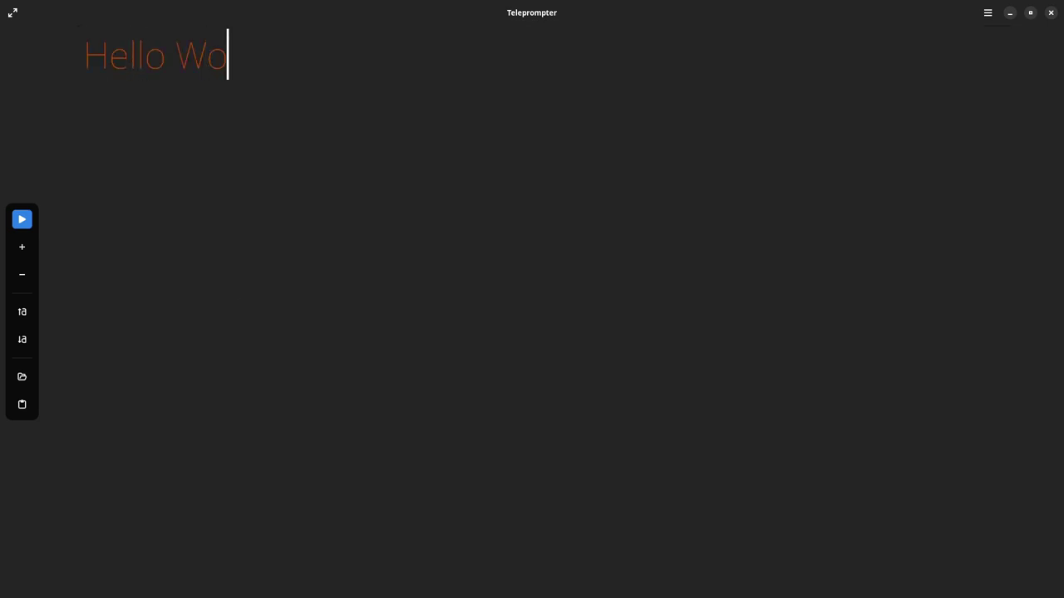
type("rld")
Step: Add a '[bold]' line under Hello World, correcting the brace typo
key("Return")
type("{bold")
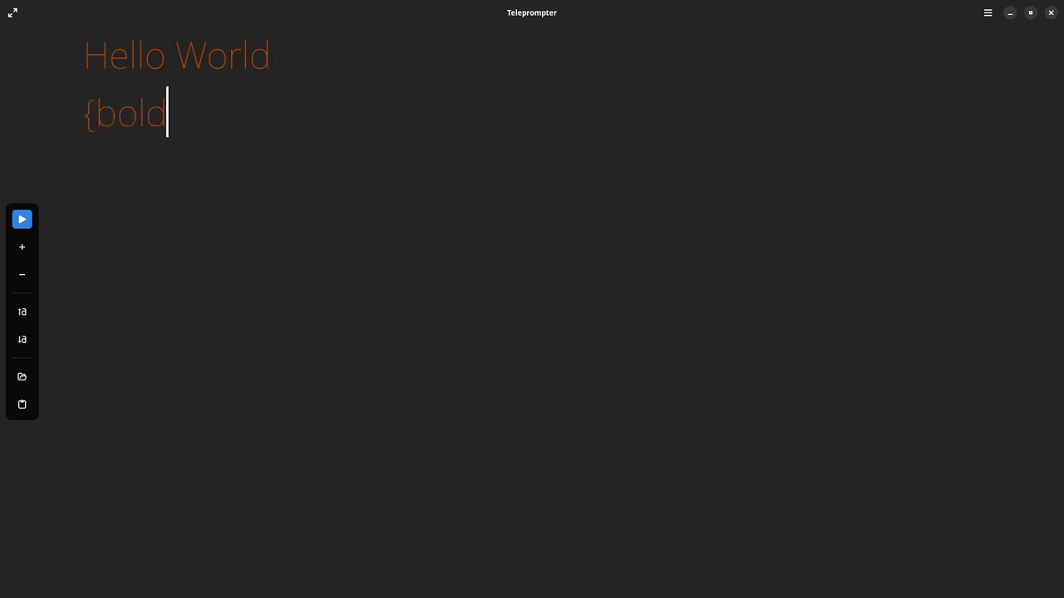
key("BackSpace")
key("BackSpace")
key("BackSpace")
key("BackSpace")
type("bold")
type("]")
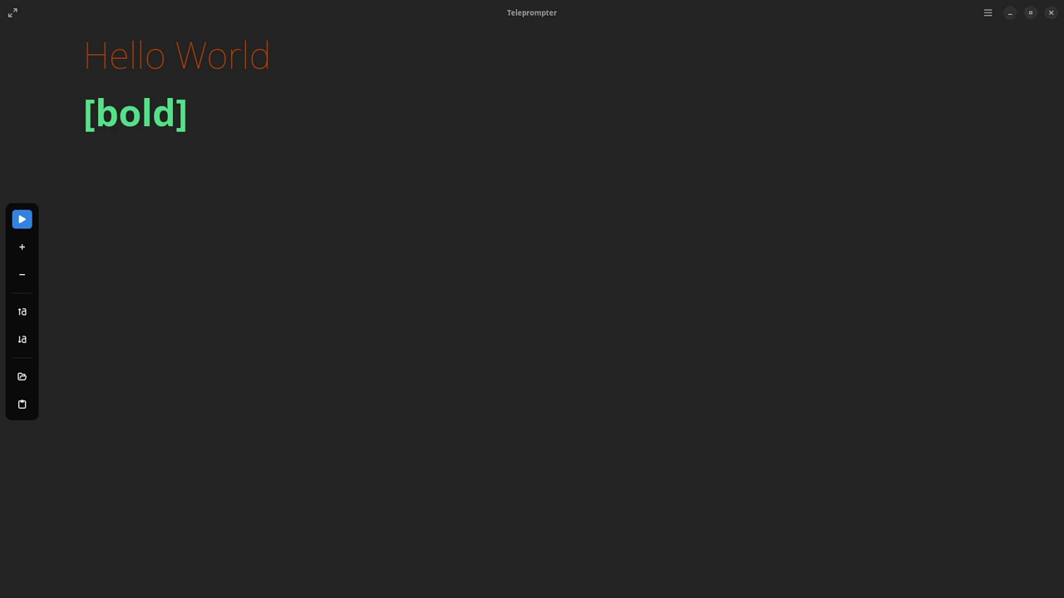
left_click(231, 193)
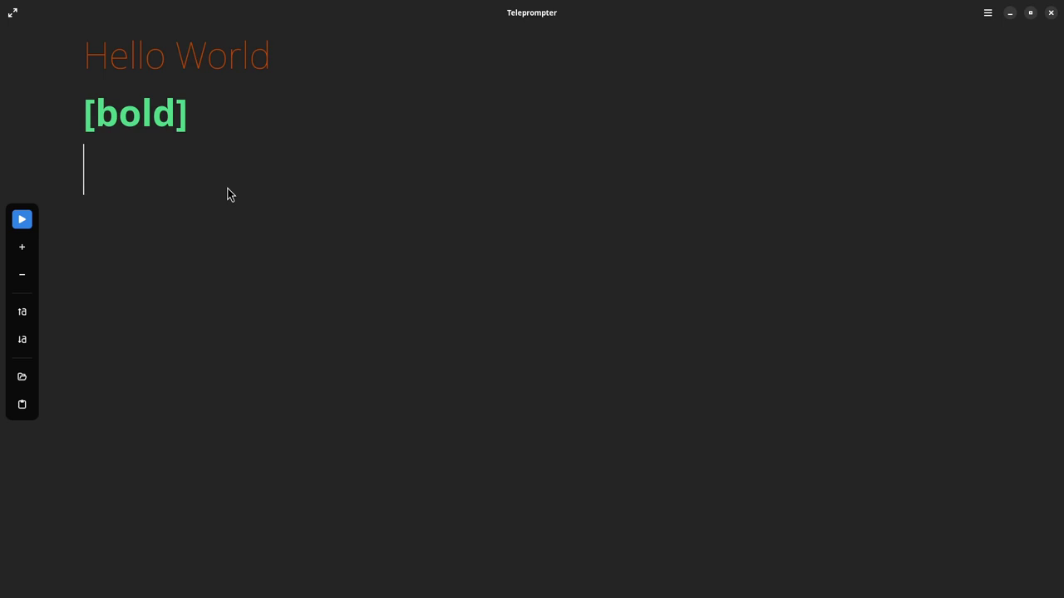
Step: Paste the copied review script below [bold] and add an empty line after it
key("ctrl+v")
scroll(277, 217, "up", 10)
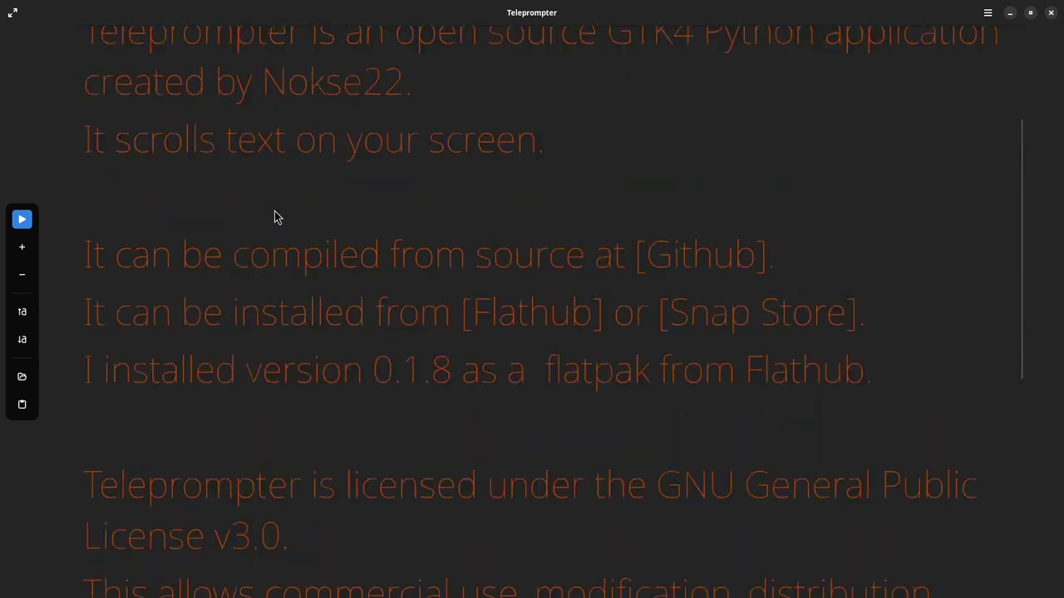
scroll(275, 218, "up", 3)
scroll(273, 219, "down", 15)
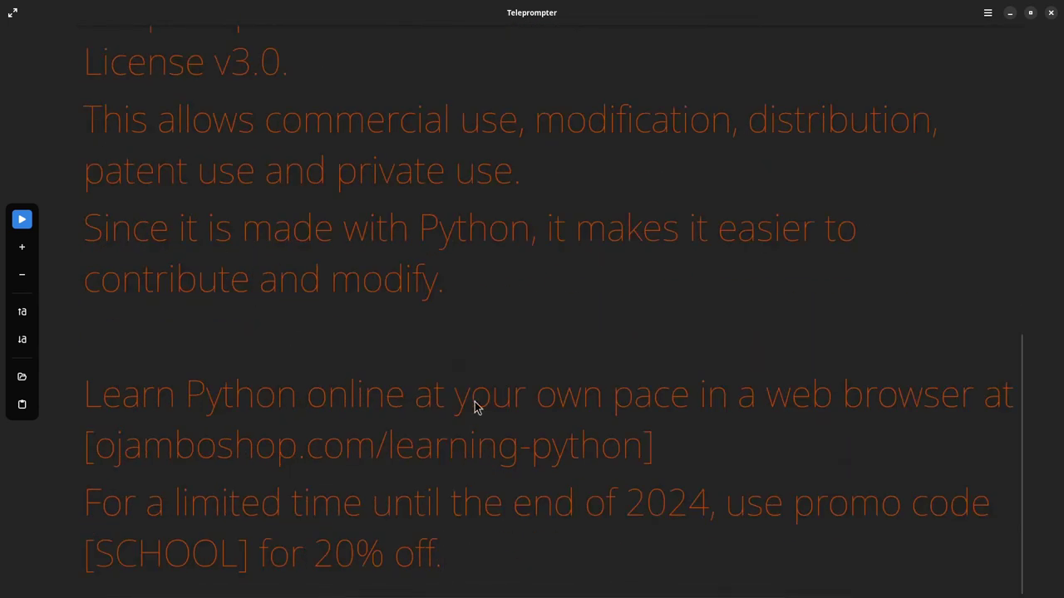
key("Return")
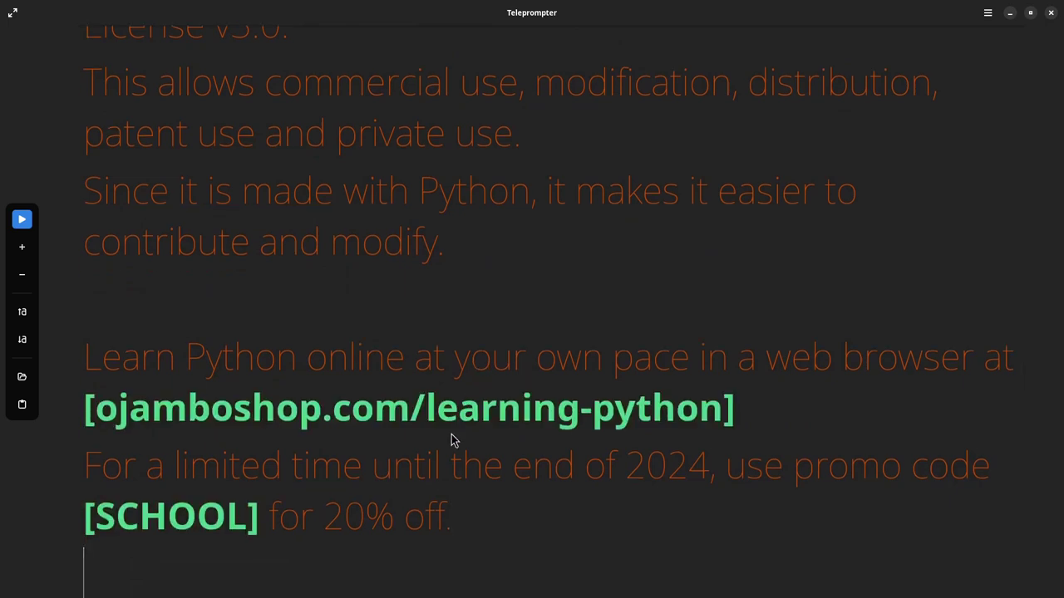
scroll(376, 406, "up", 5)
scroll(370, 424, "down", 5)
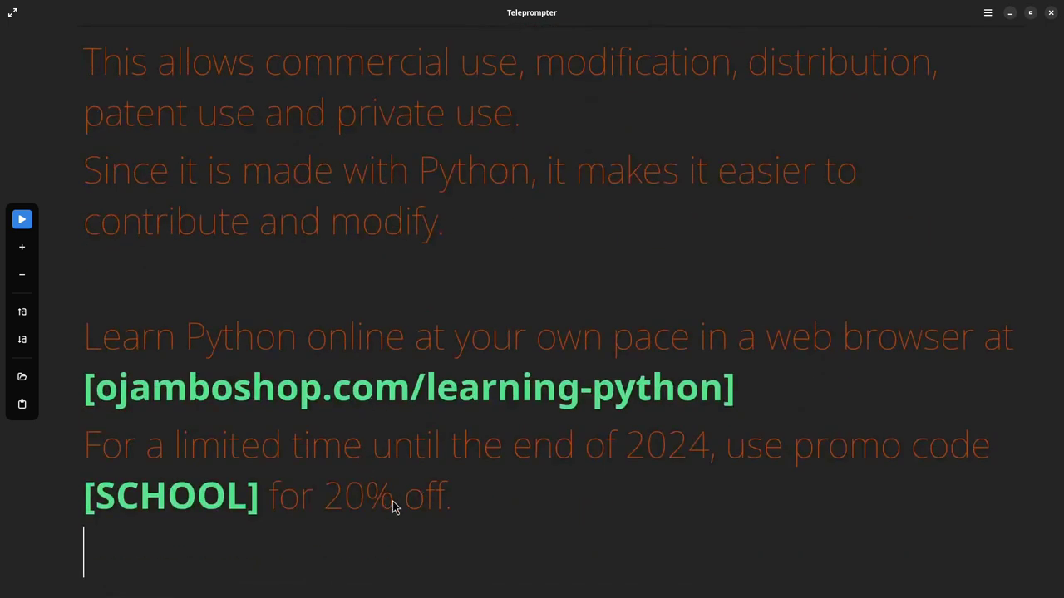
scroll(260, 493, "up", 9)
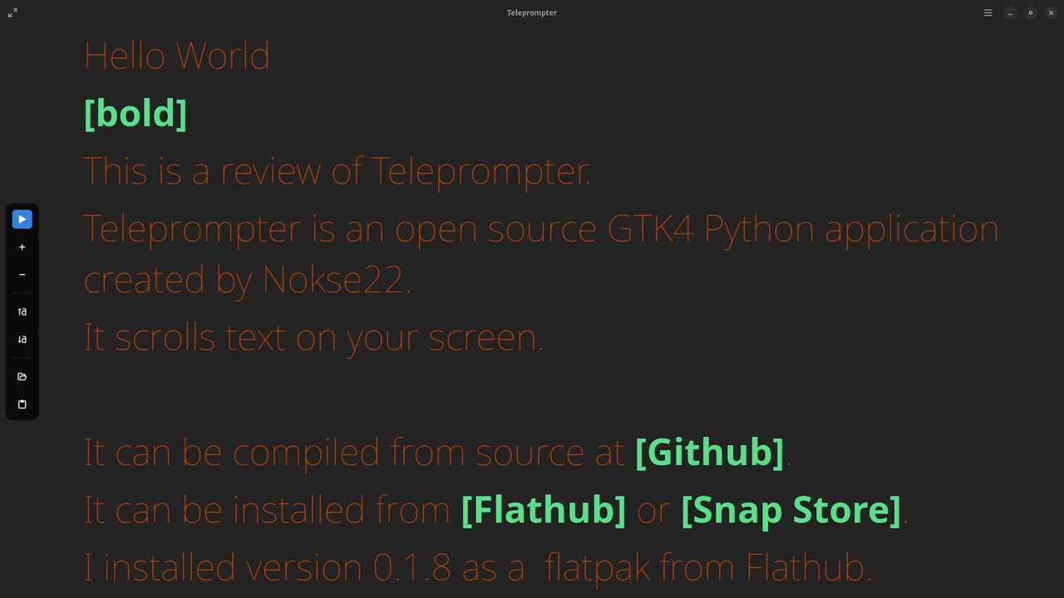
left_click(987, 13)
left_click(967, 114)
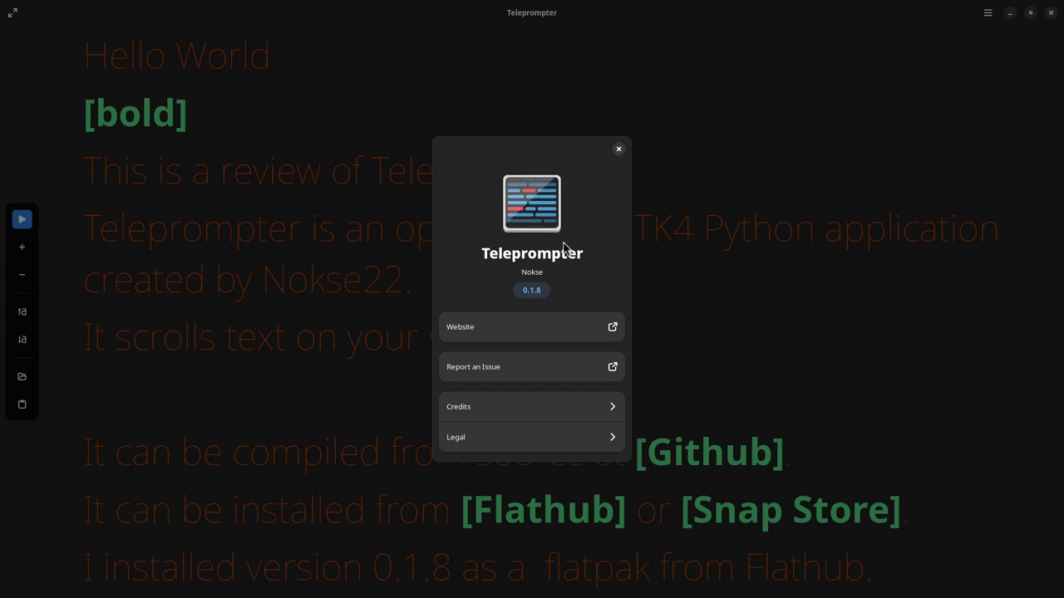
left_click(619, 149)
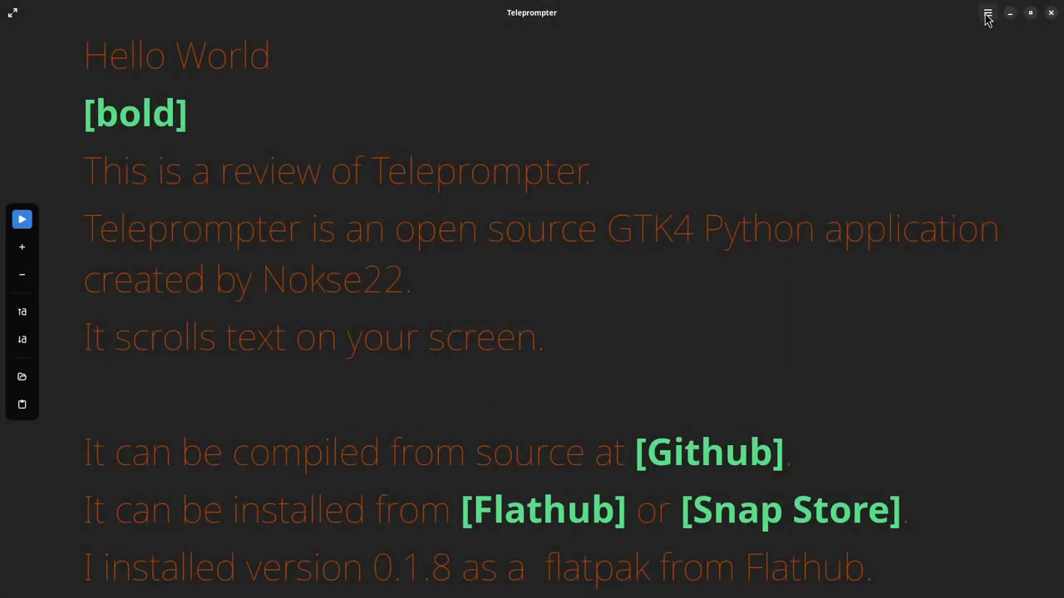
left_click(988, 12)
left_click(977, 98)
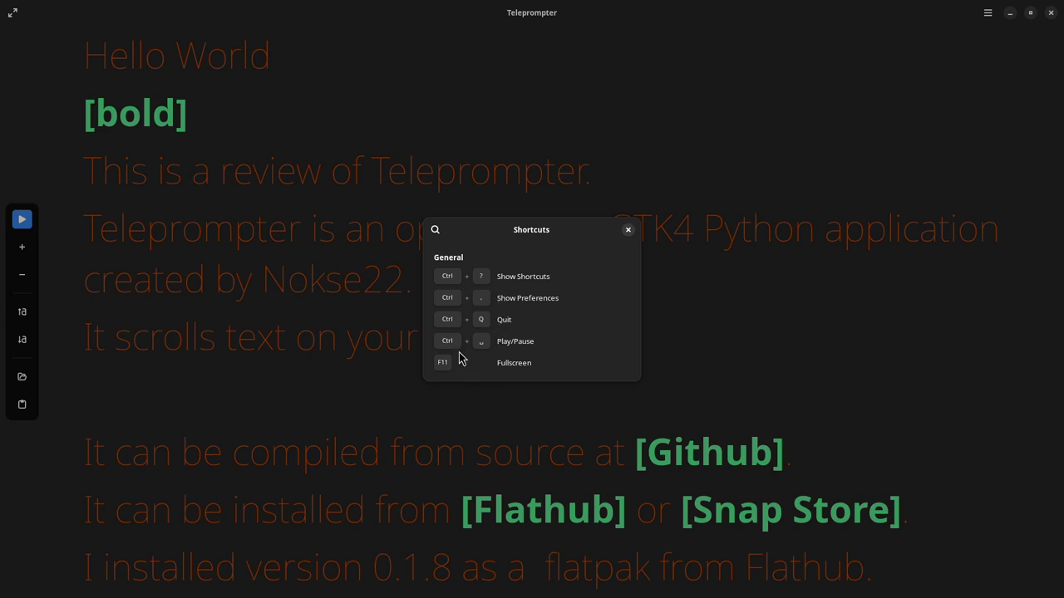
left_click(627, 230)
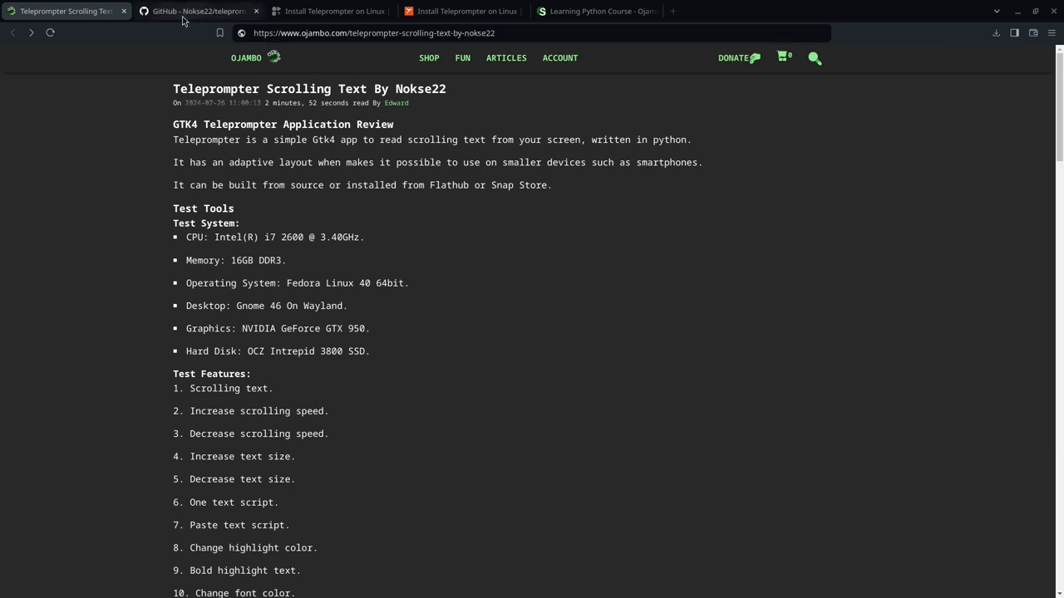
Step: Scroll through the ojambo.com review's Usage and Open Source sections
scroll(215, 170, "down", 20)
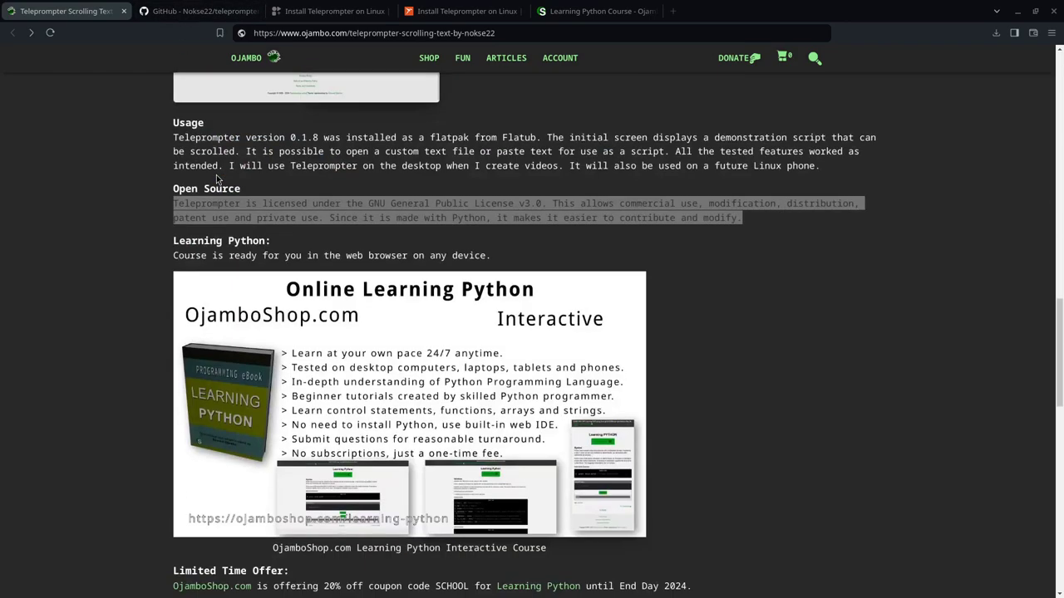
scroll(216, 170, "up", 10)
Step: Read the GitHub Installation section, then look over the Teleprompter Flathub and Snapcraft listings
left_click(197, 11)
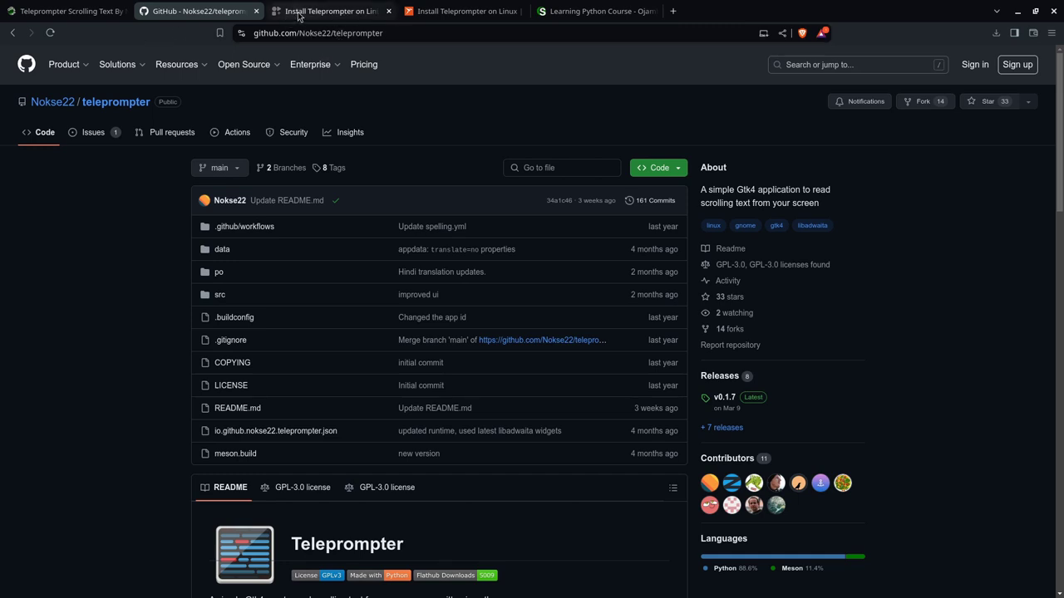
scroll(254, 281, "down", 15)
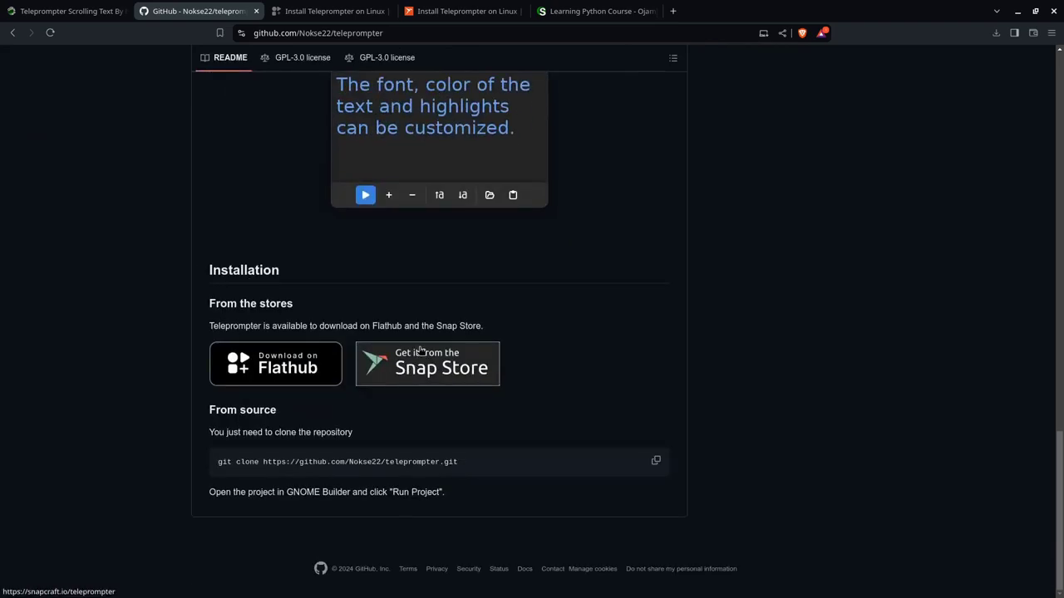
left_click(345, 12)
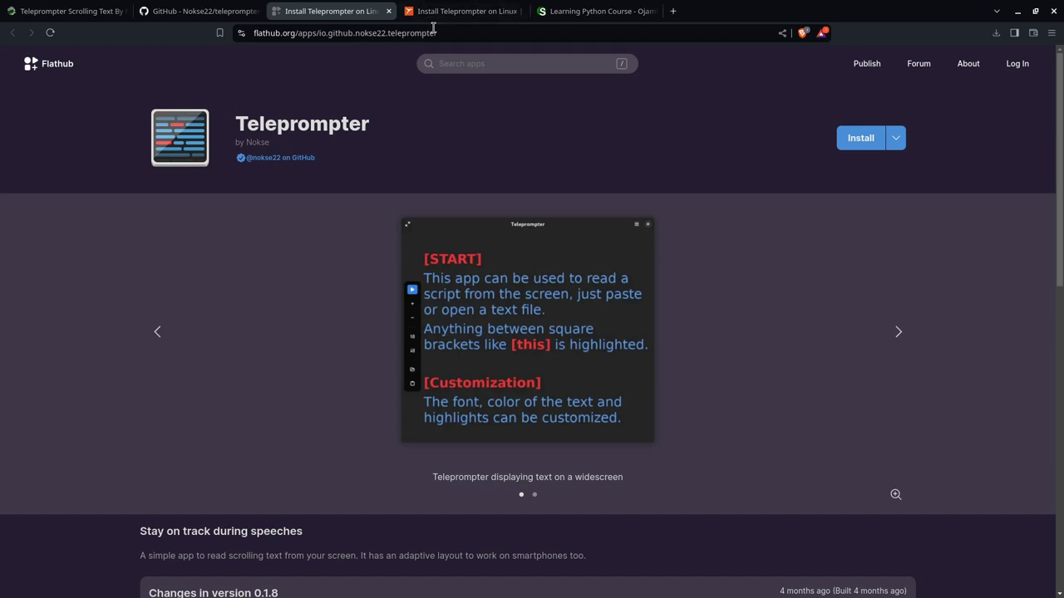
left_click(453, 12)
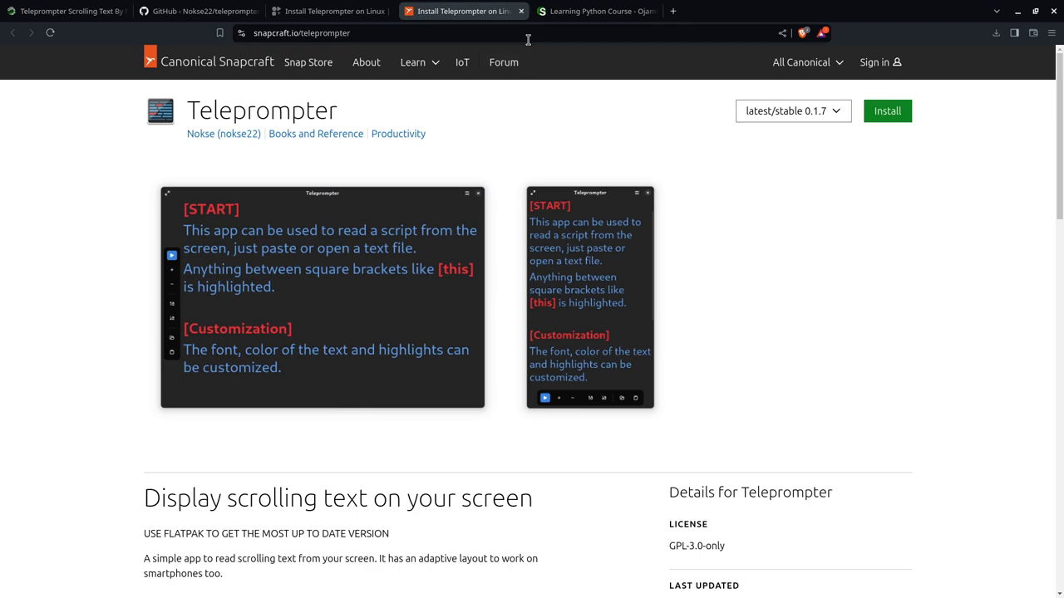
Step: Return to the Nokse22/teleprompter GitHub repository and scroll back to its top
left_click(162, 10)
scroll(228, 247, "up", 10)
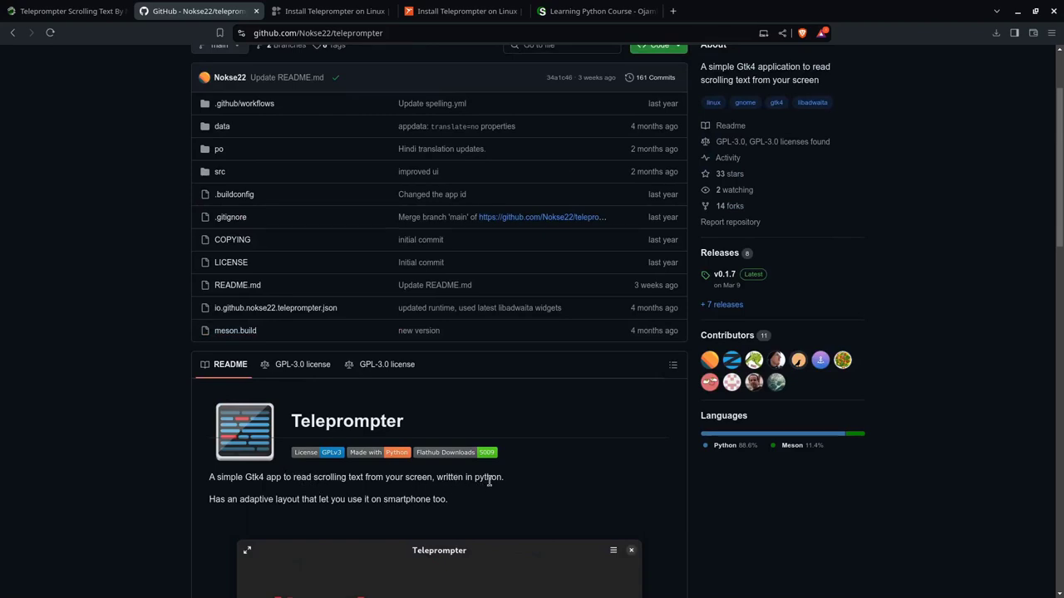
scroll(295, 378, "up", 3)
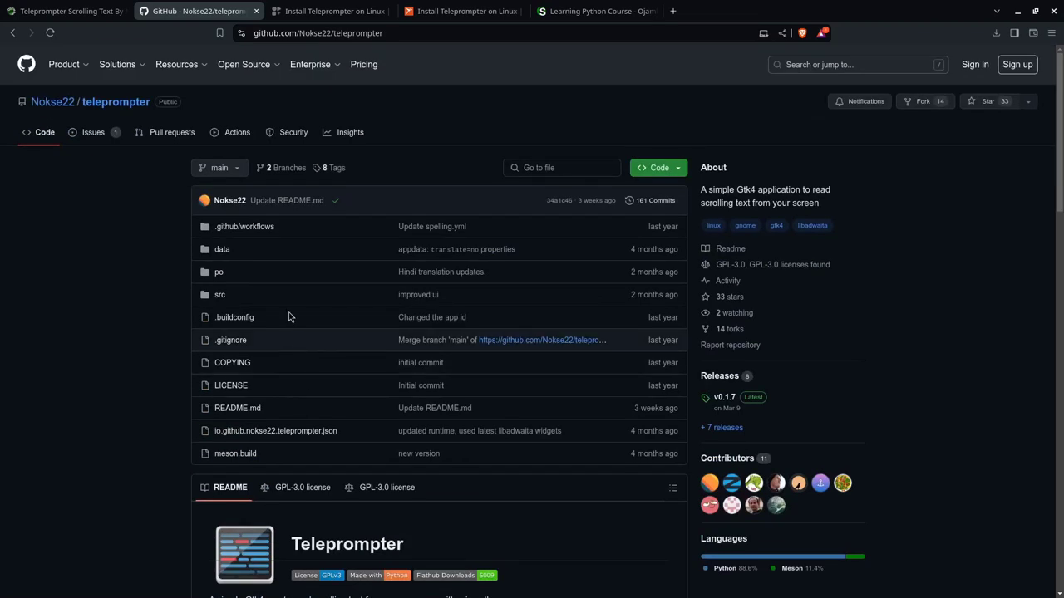
Step: Read the $50.00 Learning Python Course description on OjamboShop, then return to the page top
left_click(611, 13)
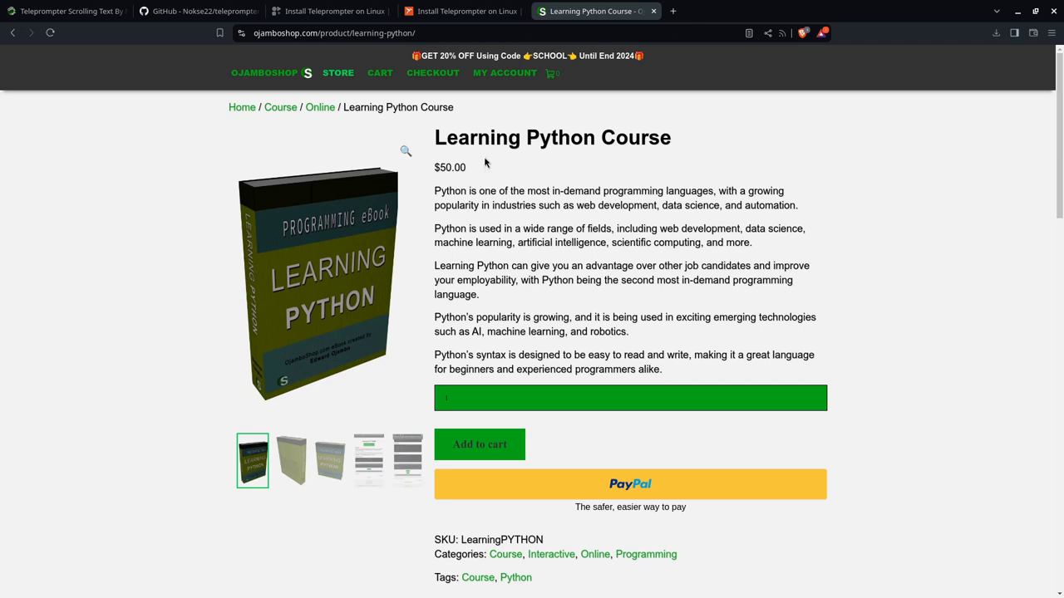
mouse_move(520, 75)
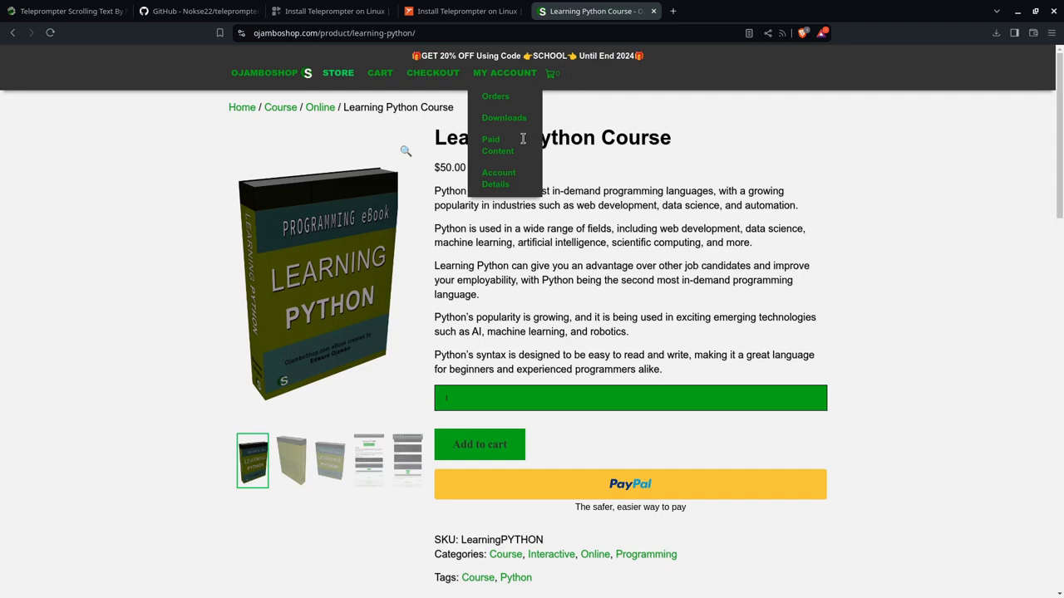
scroll(487, 250, "down", 3)
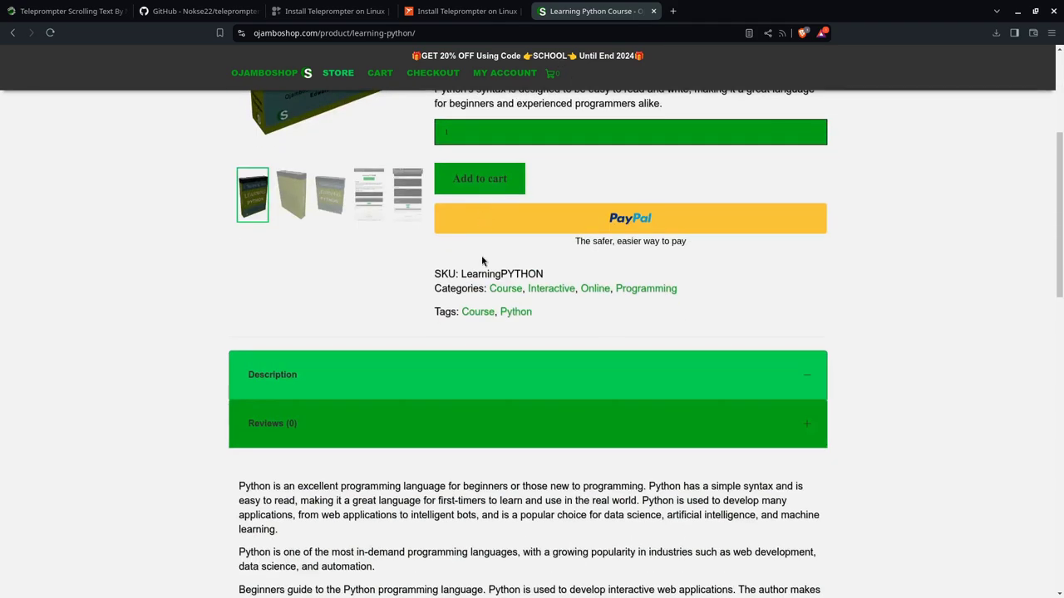
scroll(482, 266, "down", 5)
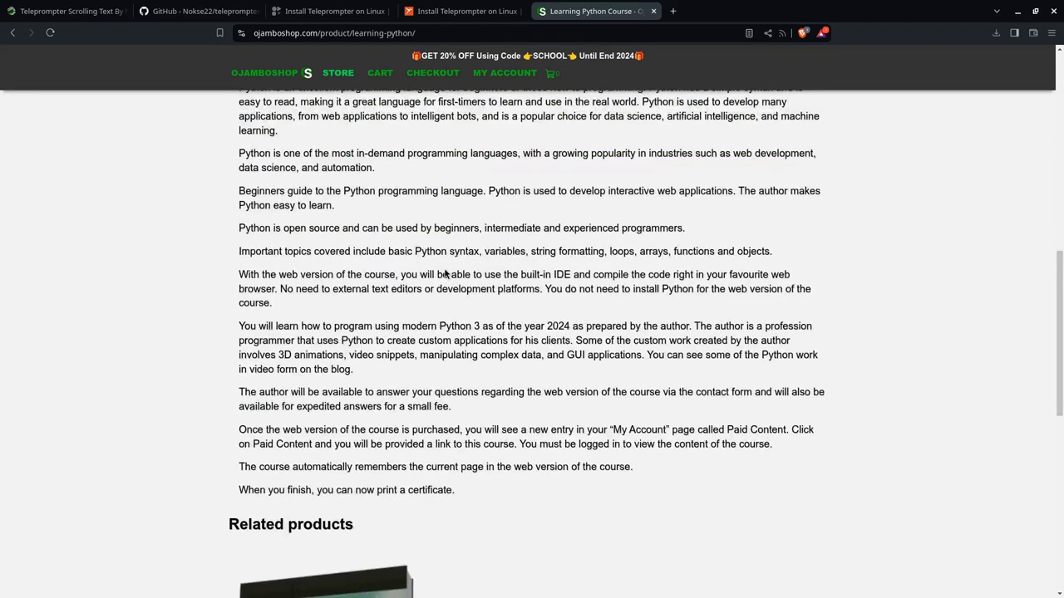
scroll(446, 272, "up", 3)
scroll(444, 272, "up", 5)
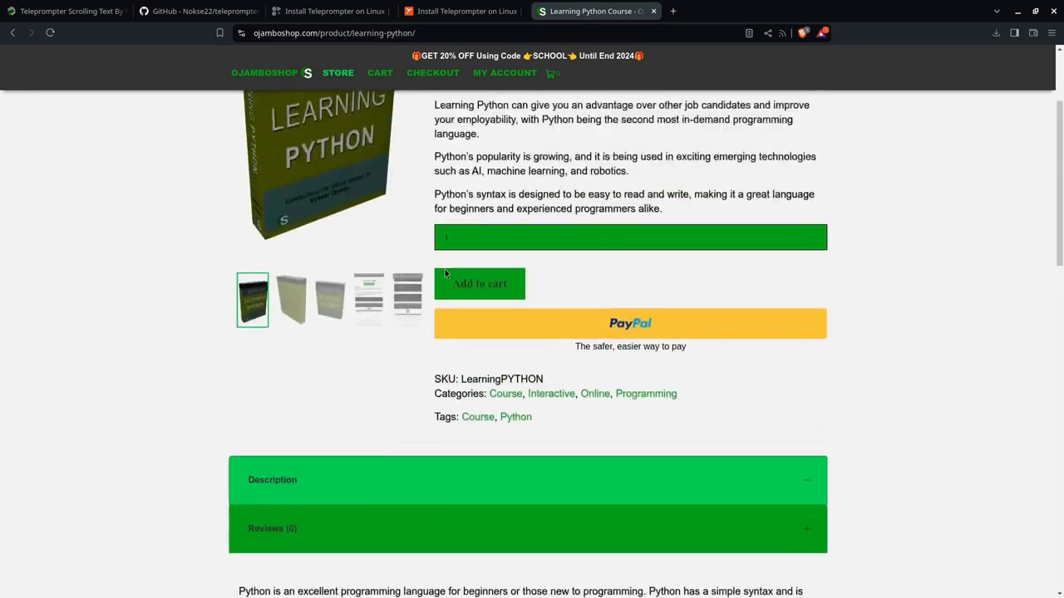
scroll(444, 273, "up", 1)
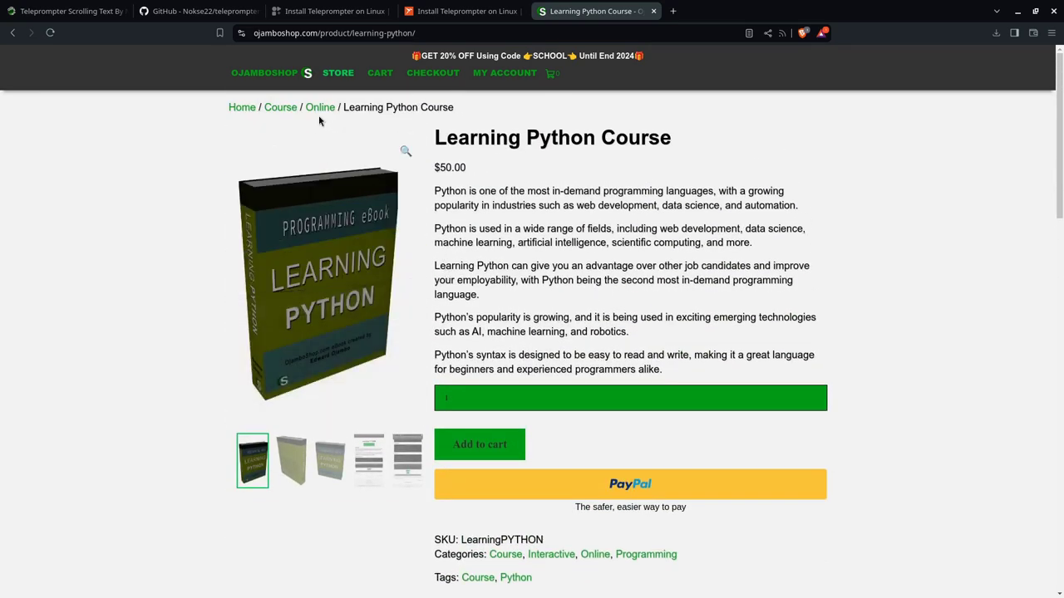